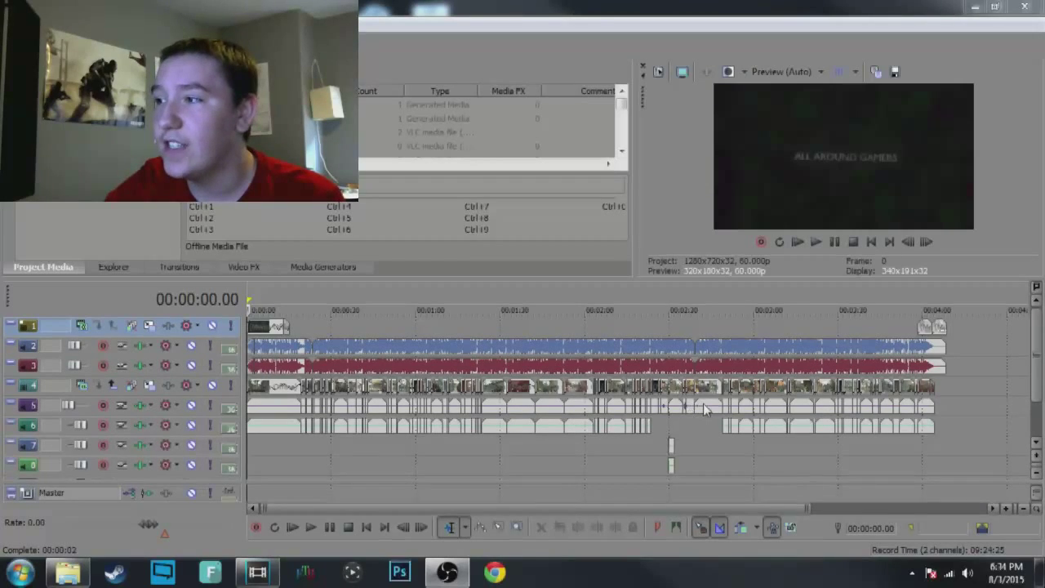
Step: Lower the gain of the short audio event on track 5 at about 2:35
drag(806, 508, 674, 503)
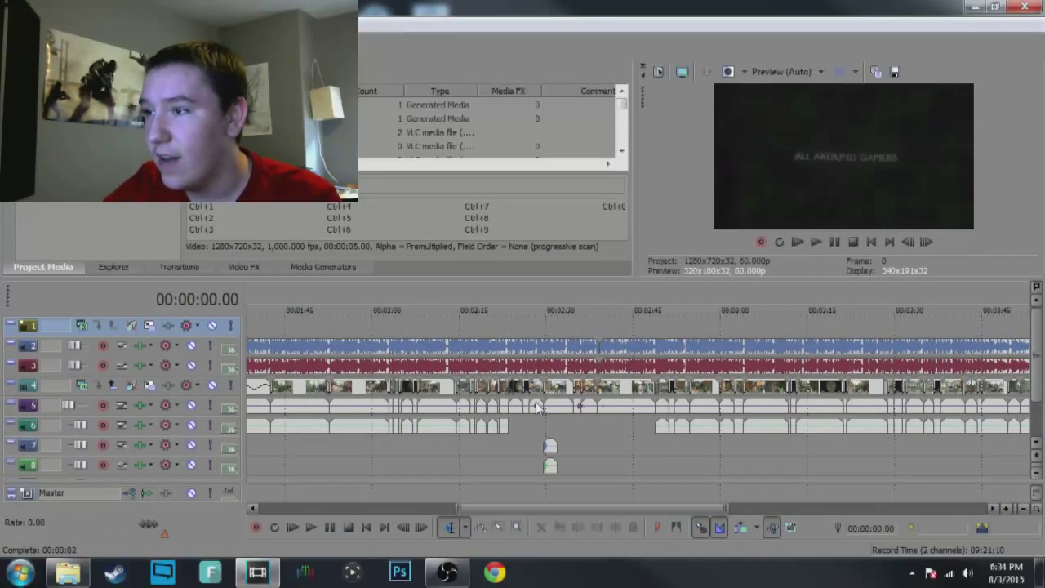
drag(725, 506, 602, 508)
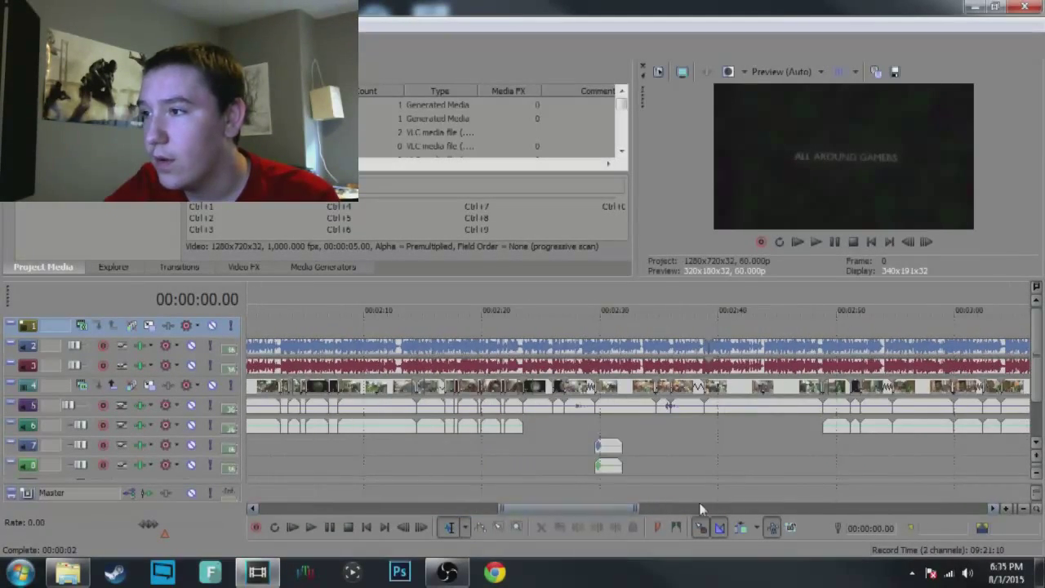
click(1034, 457)
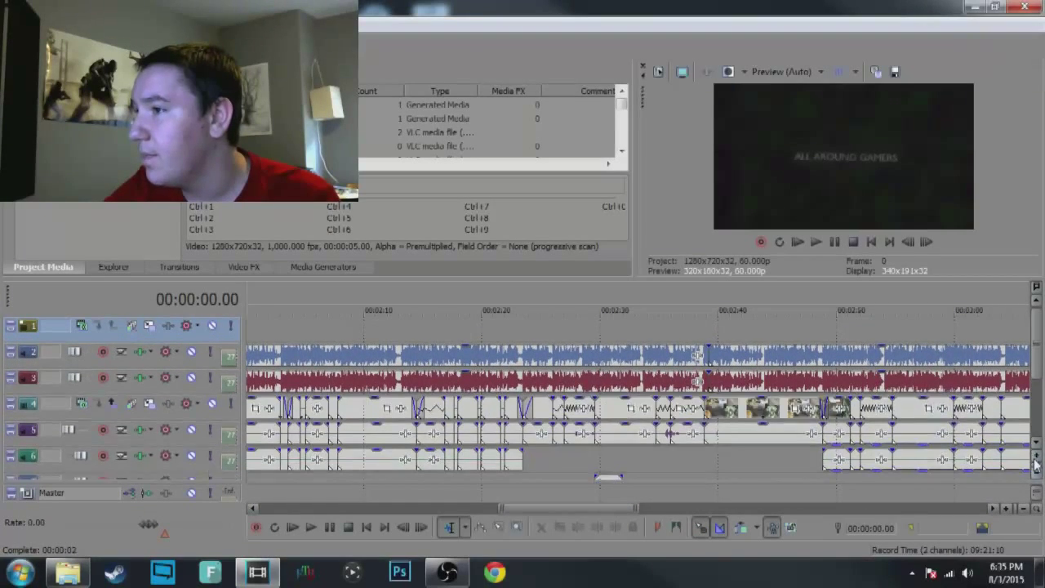
click(626, 432)
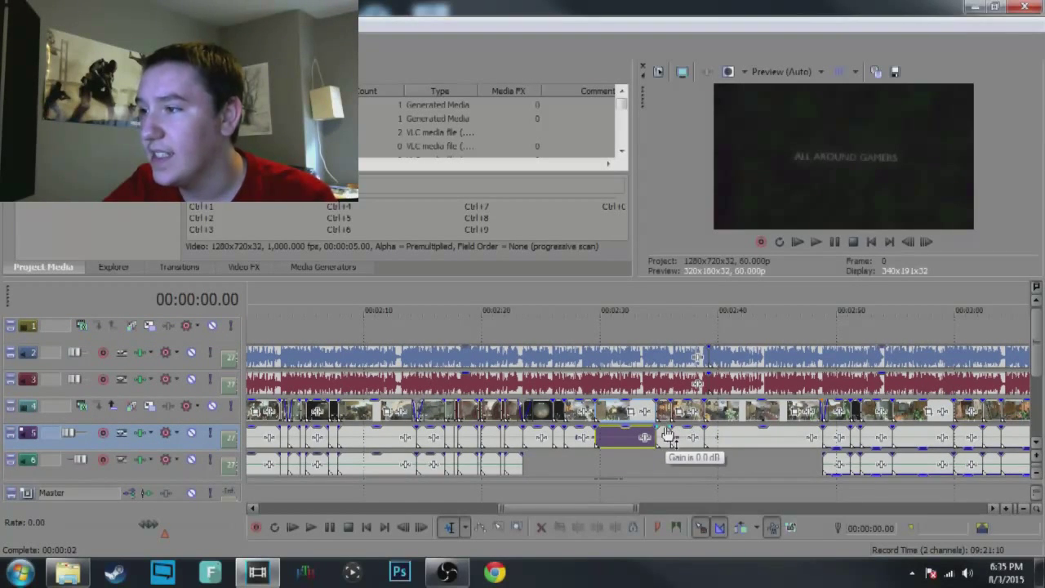
drag(666, 432, 667, 454)
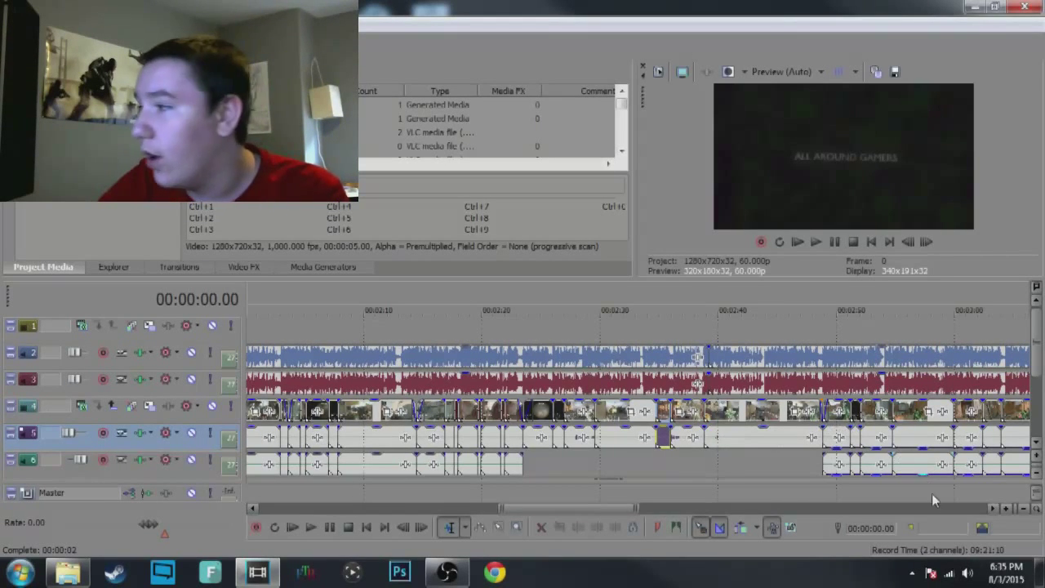
Step: Play back the montage from 2:27.57 to check the section around the extra audio events on tracks 7 and 8
click(1036, 473)
click(1036, 473)
click(1035, 473)
click(1036, 473)
click(573, 421)
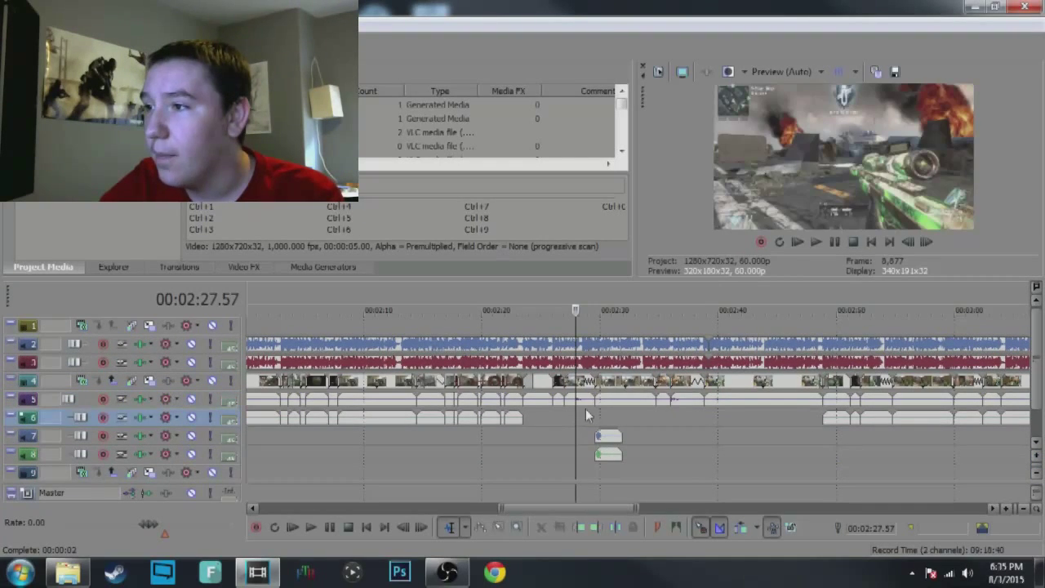
key(space)
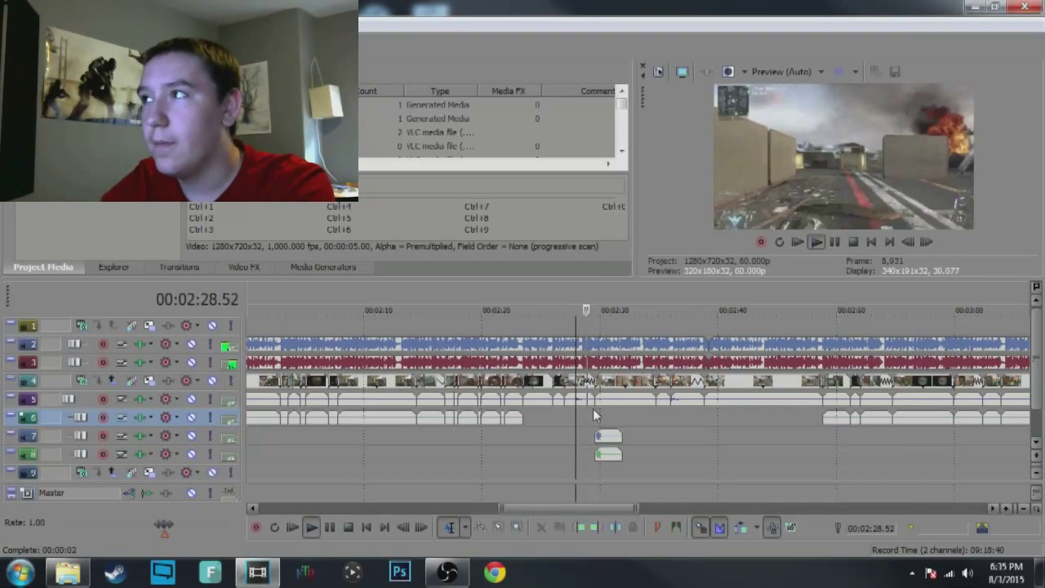
key(Return)
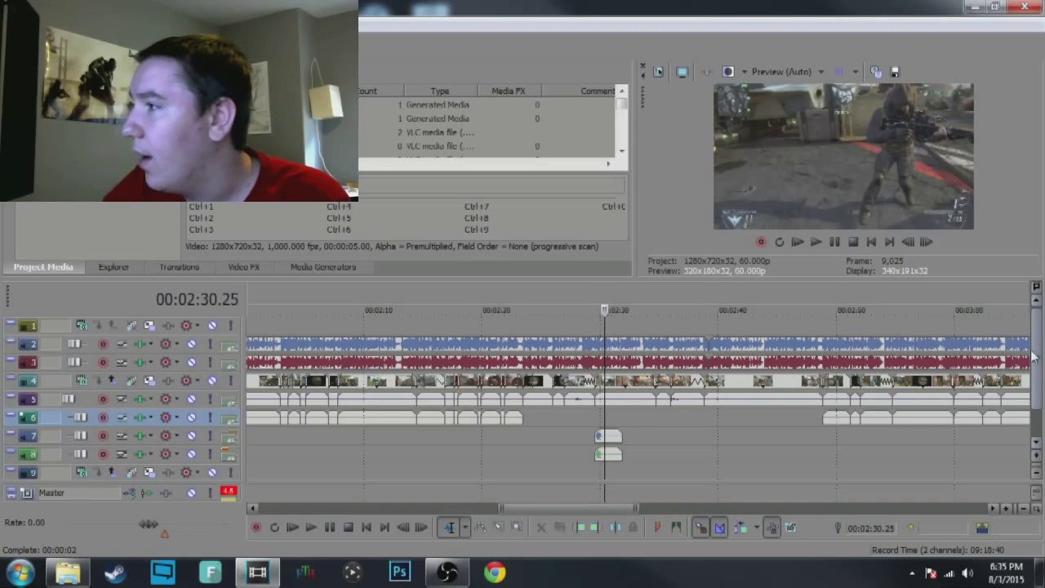
Step: Enlarge the tracks and examine the music on tracks 2 and 3 before and after the cut near 2:39
click(1036, 462)
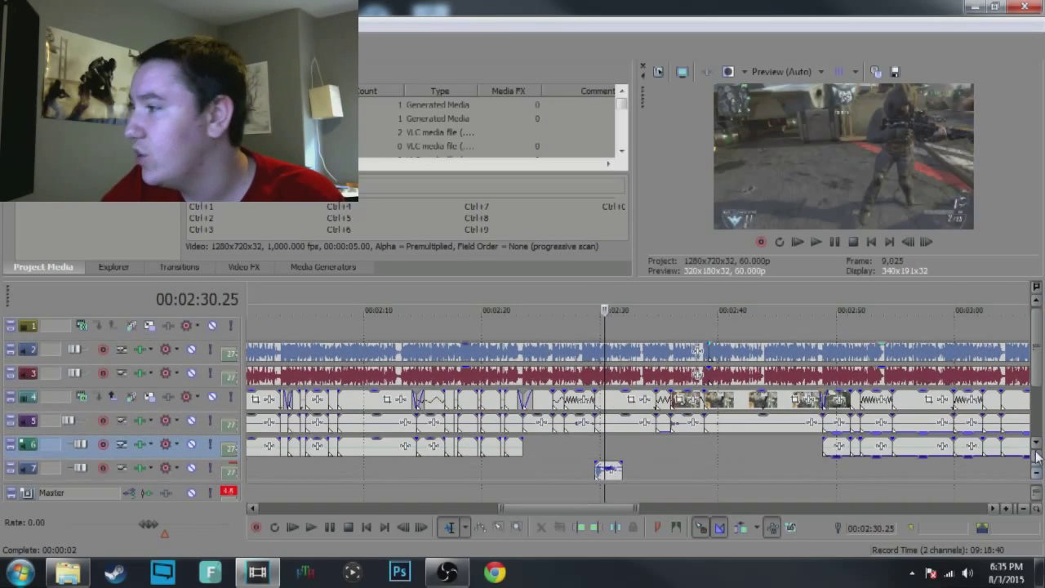
click(1036, 459)
click(1036, 459)
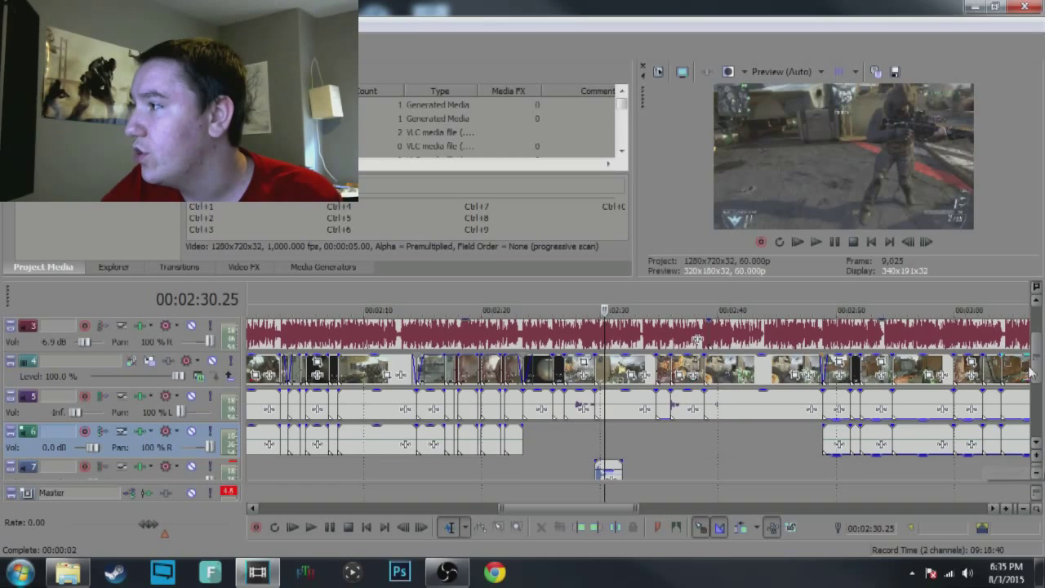
scroll(1037, 370, up, 1)
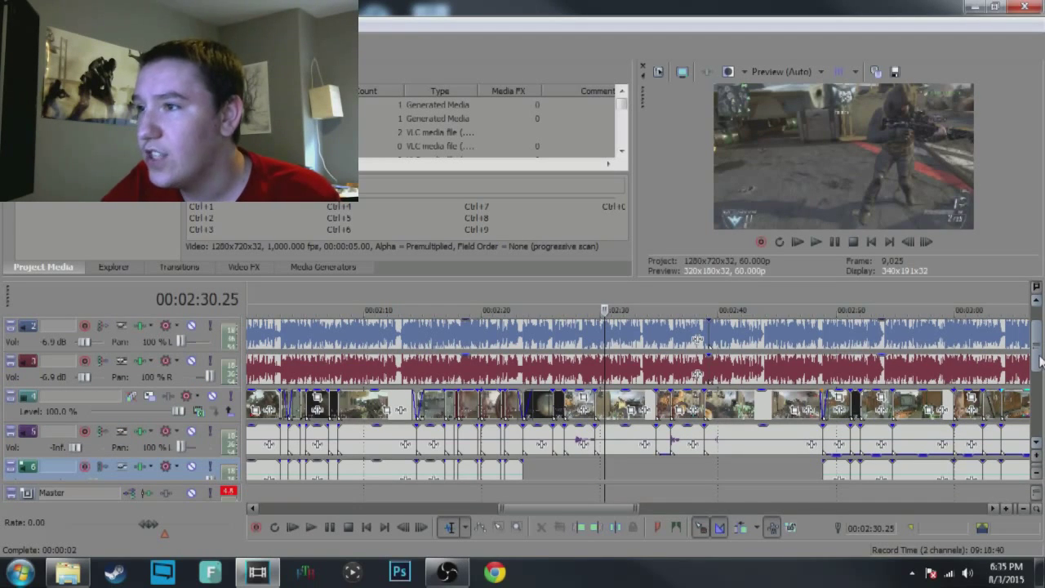
click(523, 344)
click(544, 364)
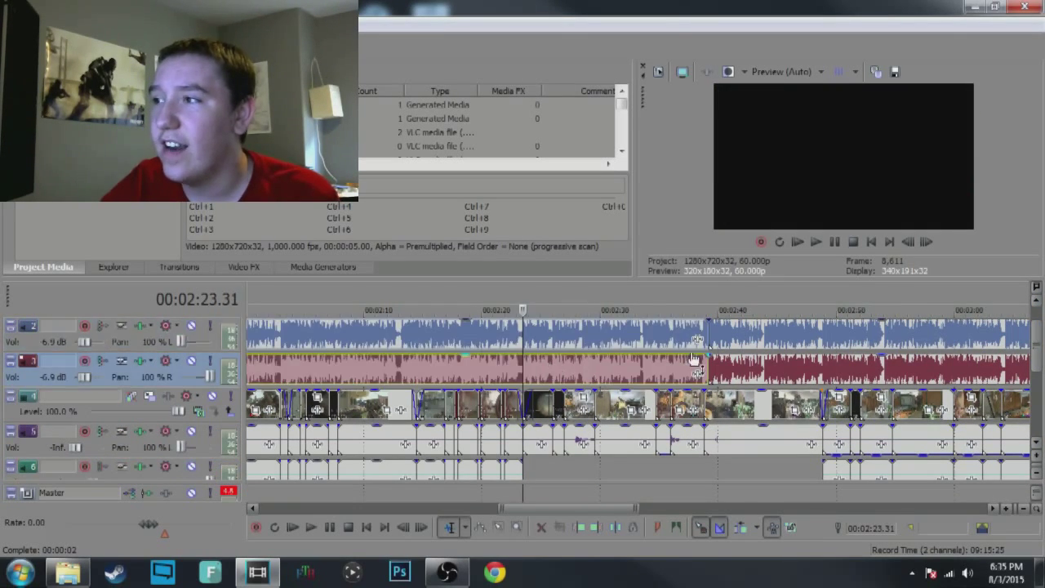
click(751, 343)
click(753, 364)
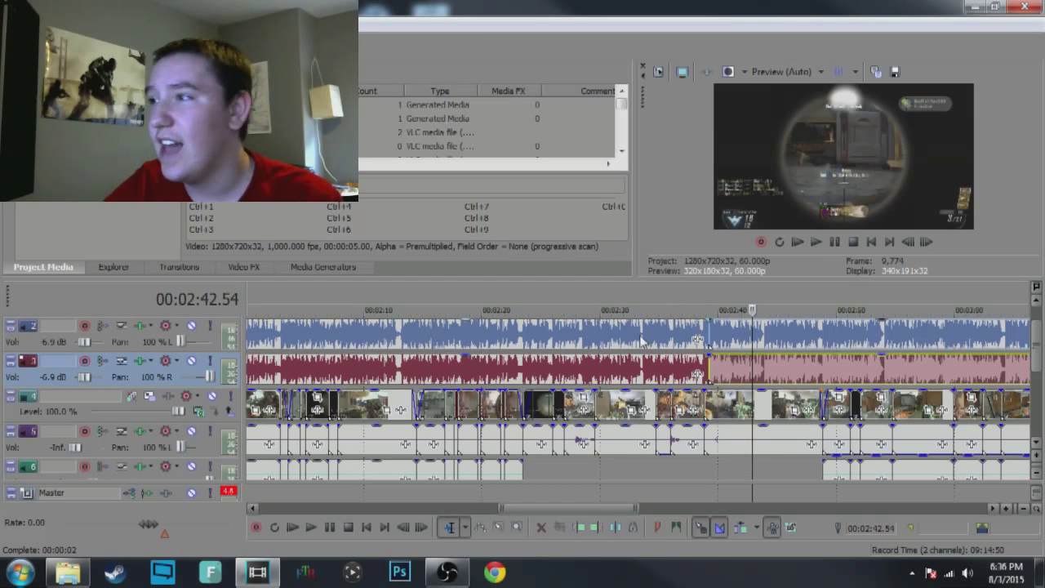
Step: Play and replay the gameplay section after the music cut, starting from 2:42.54, to check its sync
key(space)
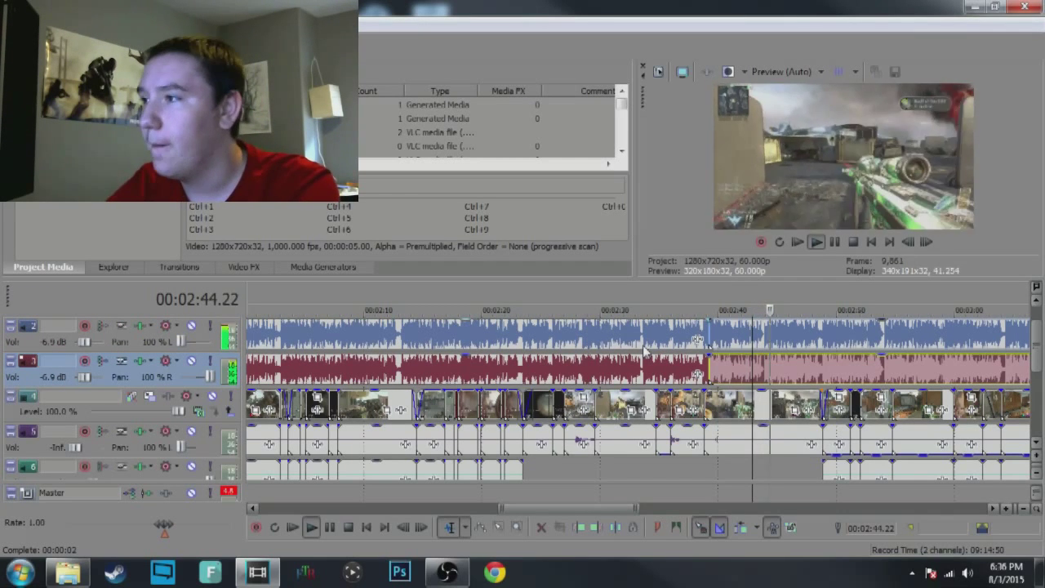
key(space)
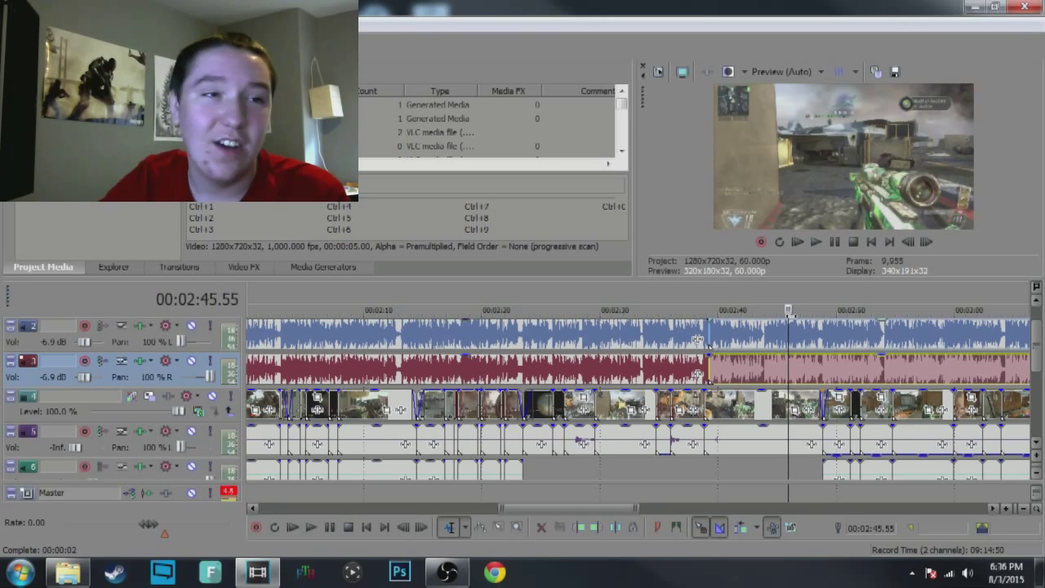
key(space)
click(766, 311)
key(space)
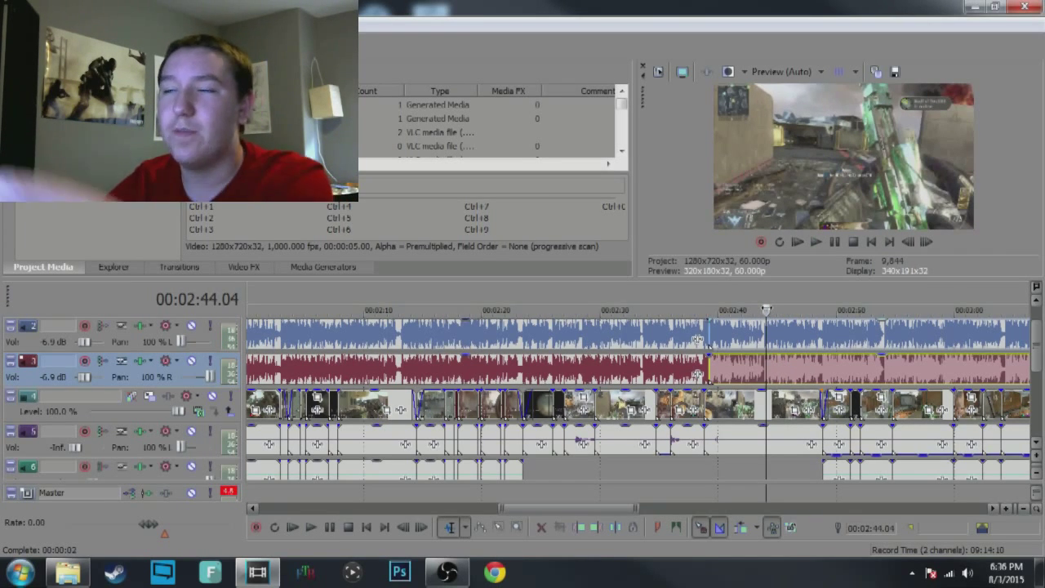
key(space)
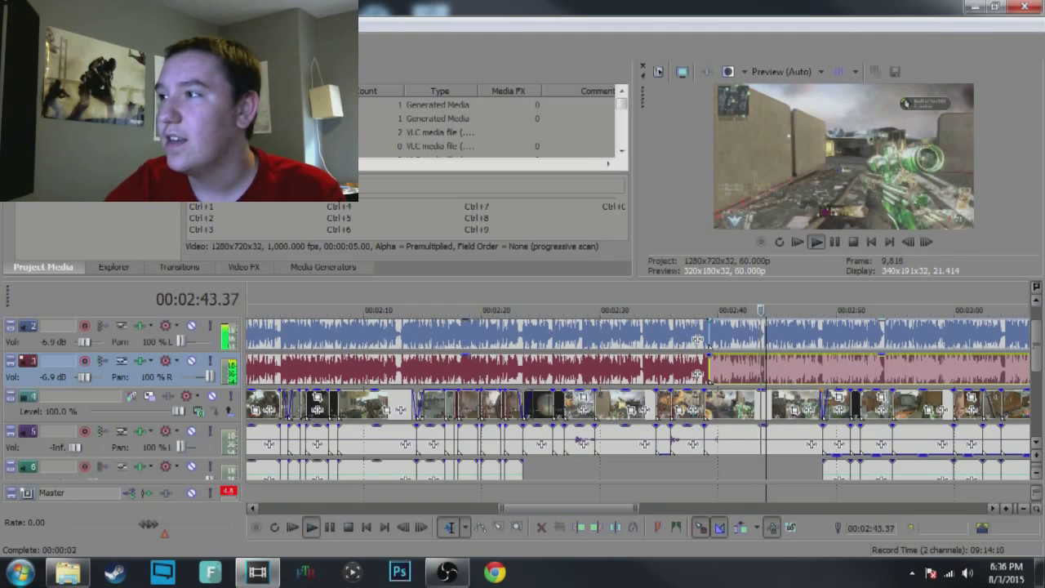
click(741, 324)
key(space)
Step: Lengthen the fade-out of the track 4 video event ending near 2:14 and preview it from 2:13.32
drag(742, 325, 404, 353)
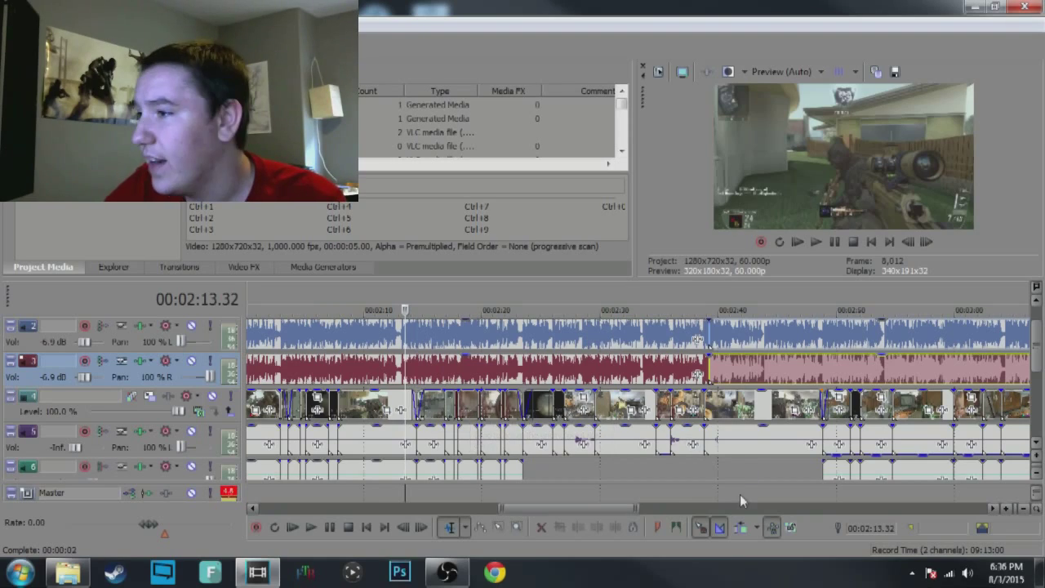
drag(637, 507, 555, 509)
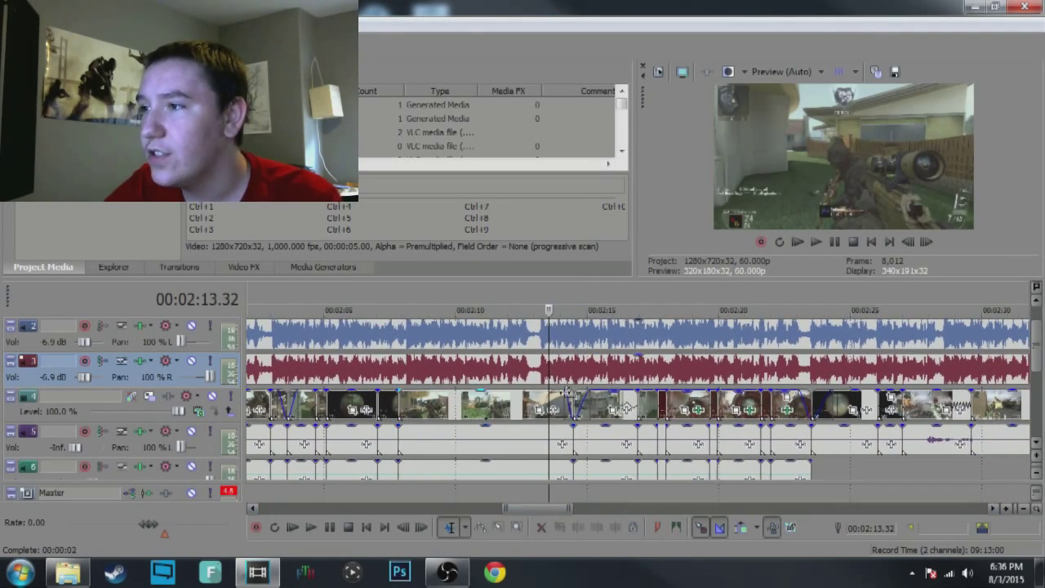
drag(575, 507, 531, 508)
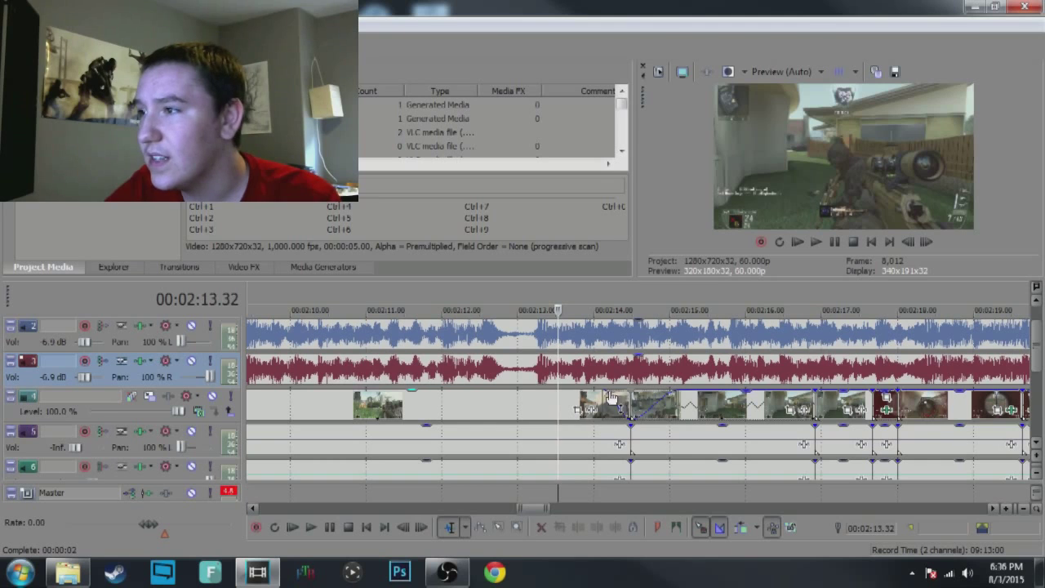
drag(605, 392, 563, 405)
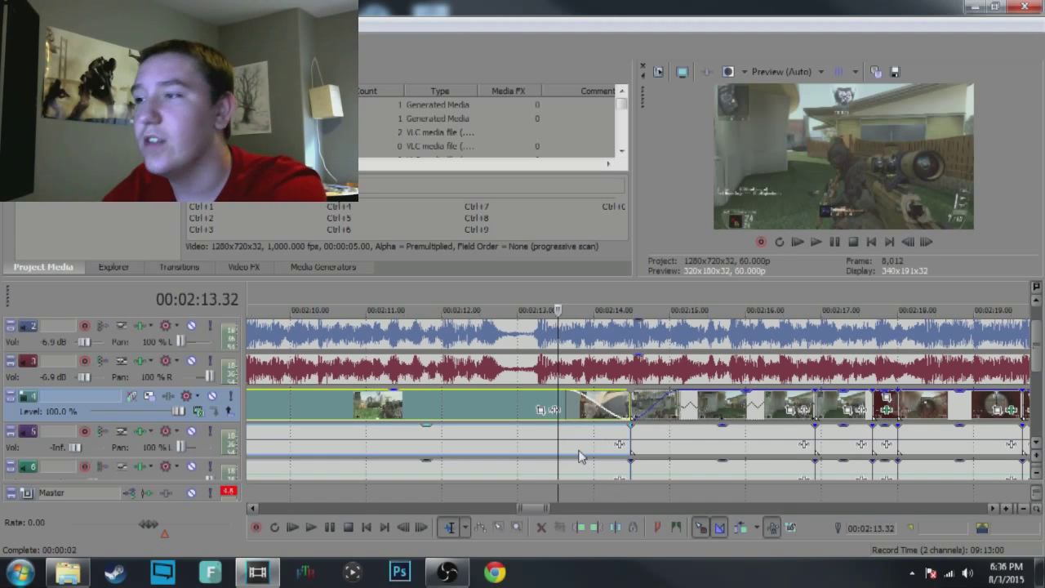
key(space)
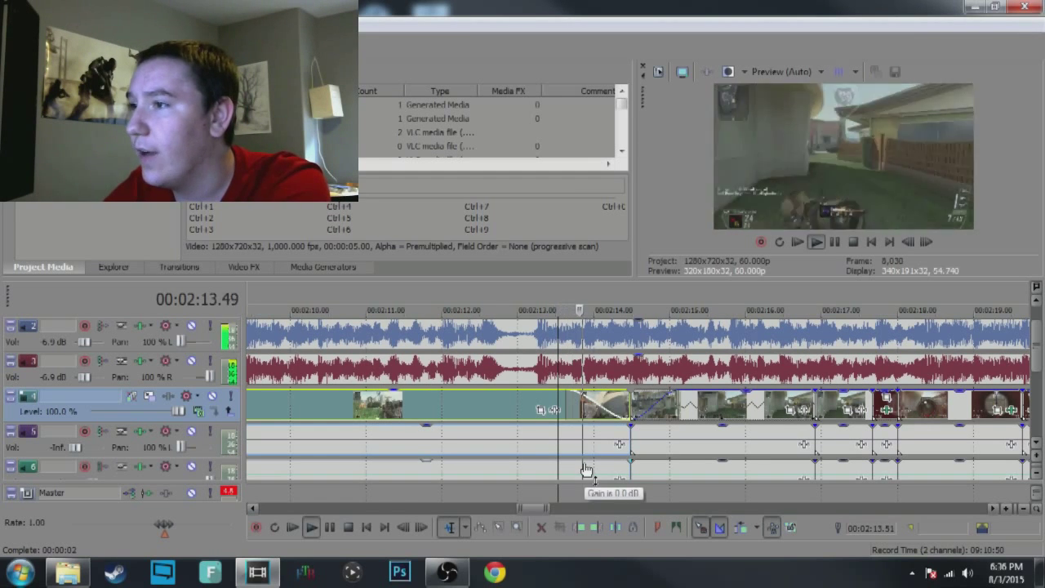
key(space)
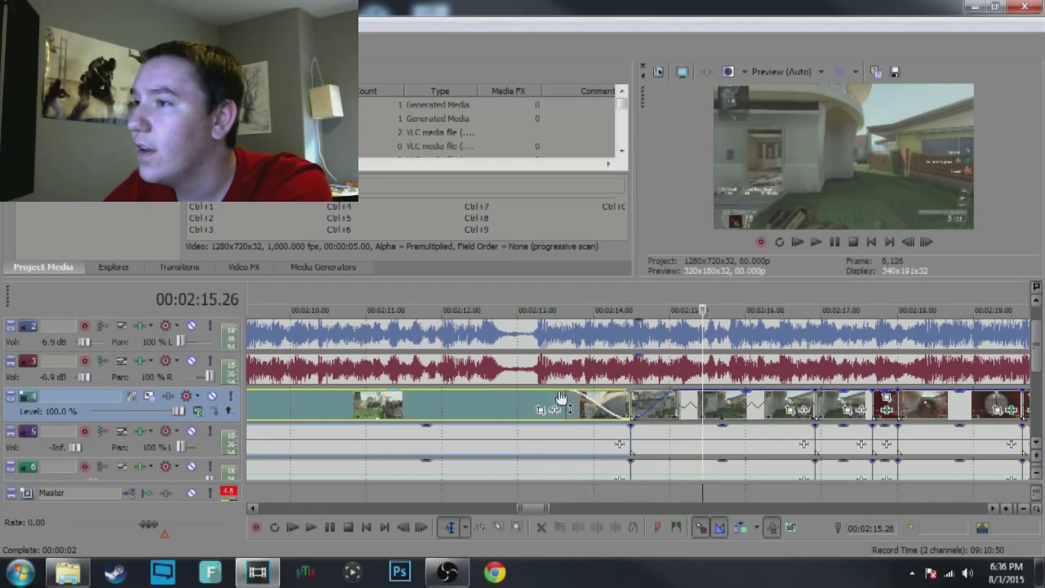
Step: Shorten the fade-out of the track 4 video event ending near 2:14 and play the transition again
mouse_move(596, 391)
mouse_down()
mouse_move(622, 391)
mouse_move(609, 396)
mouse_up()
drag(702, 377, 586, 382)
key(space)
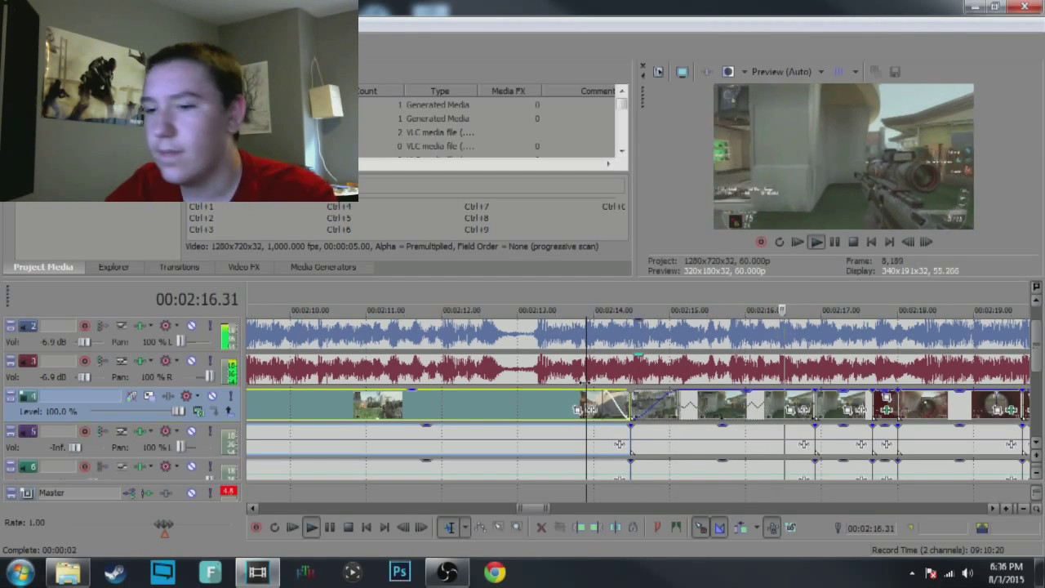
key(Return)
drag(824, 347, 725, 354)
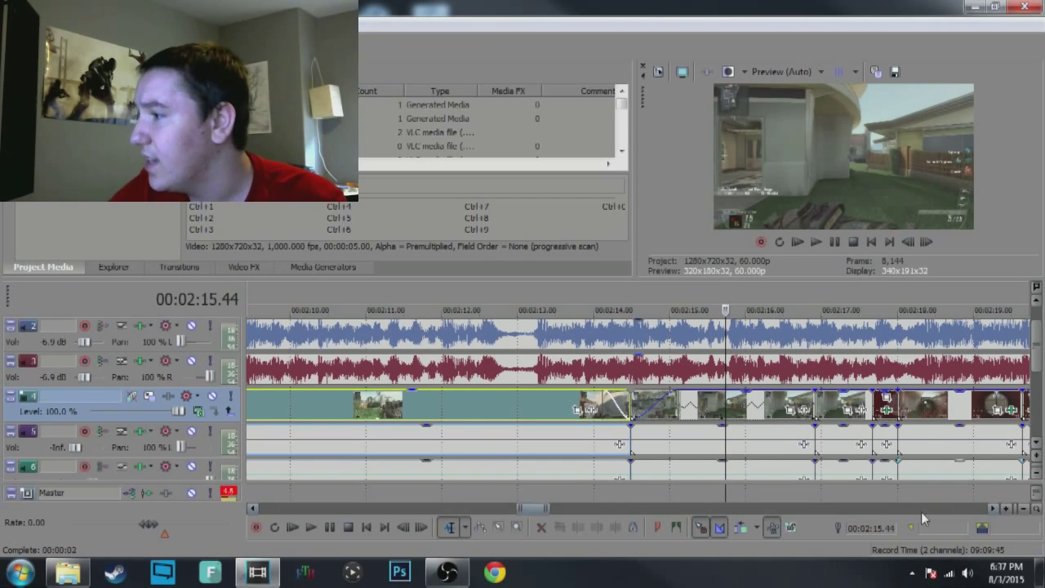
Step: Return to the start of the timeline and play the opening with the ALL AROUND GAMERS title overlay
drag(548, 507, 308, 507)
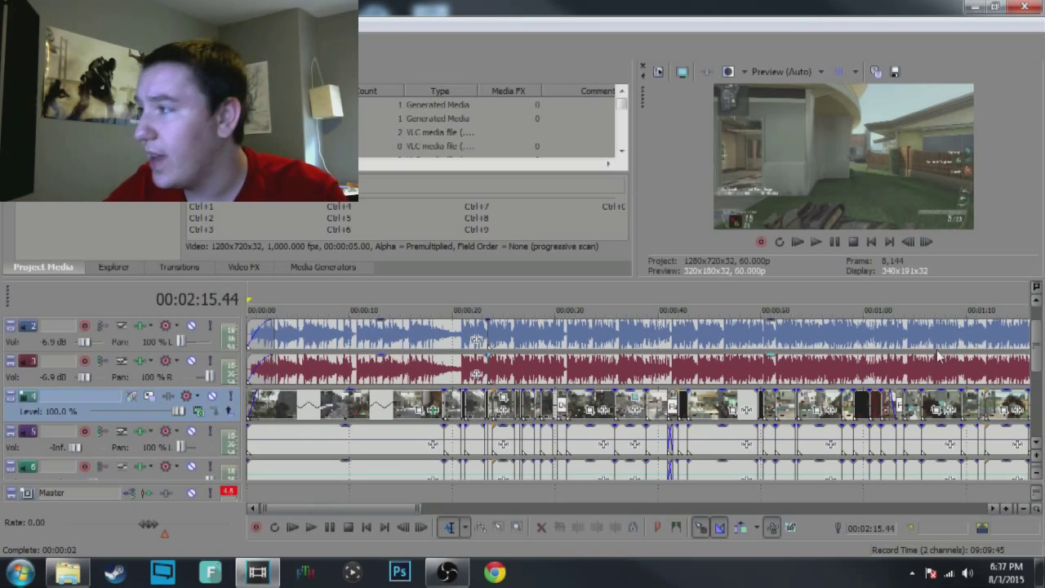
drag(1037, 358, 1037, 325)
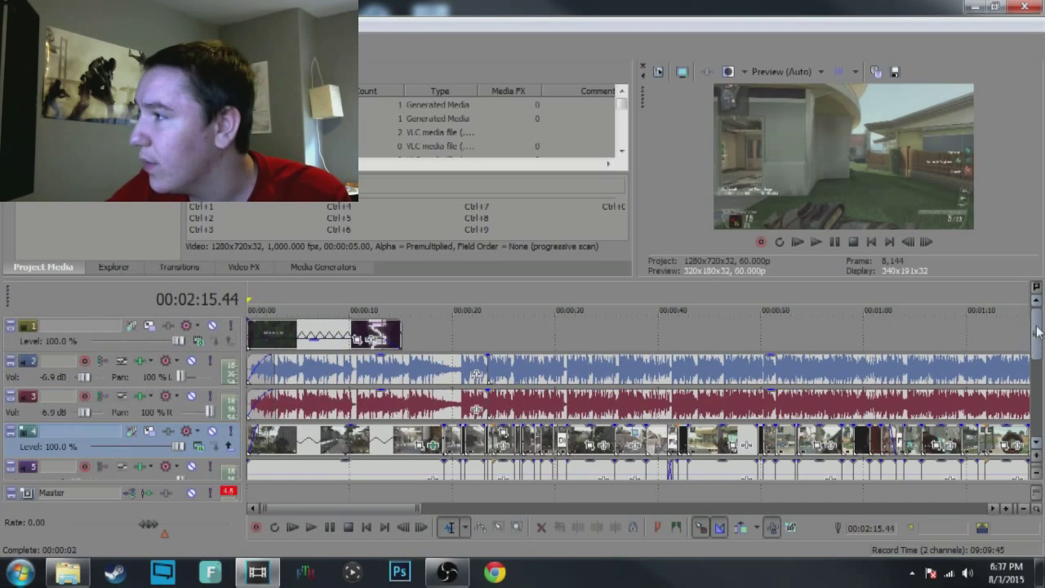
click(423, 331)
key(ctrl+Home)
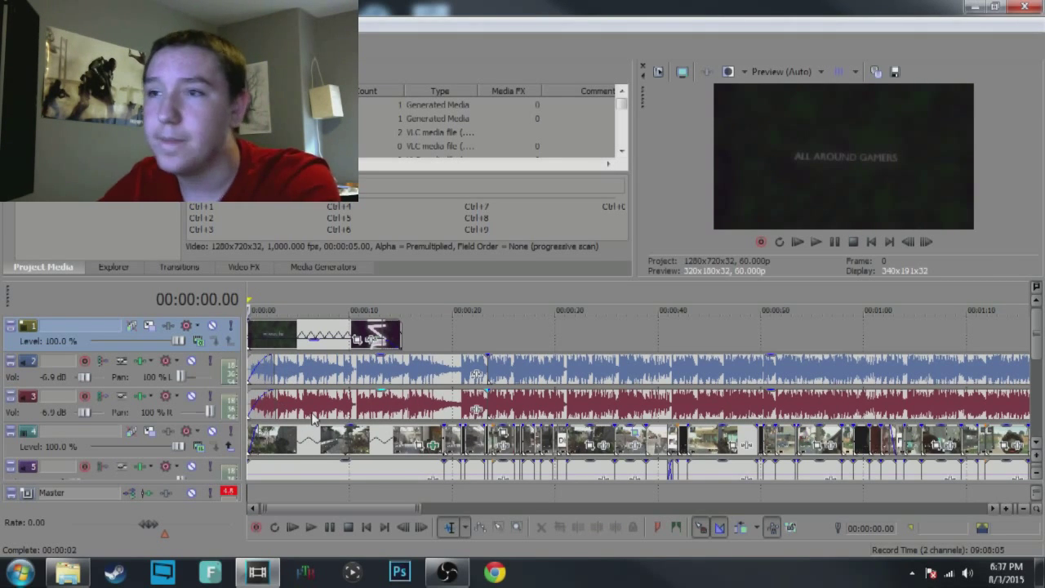
key(space)
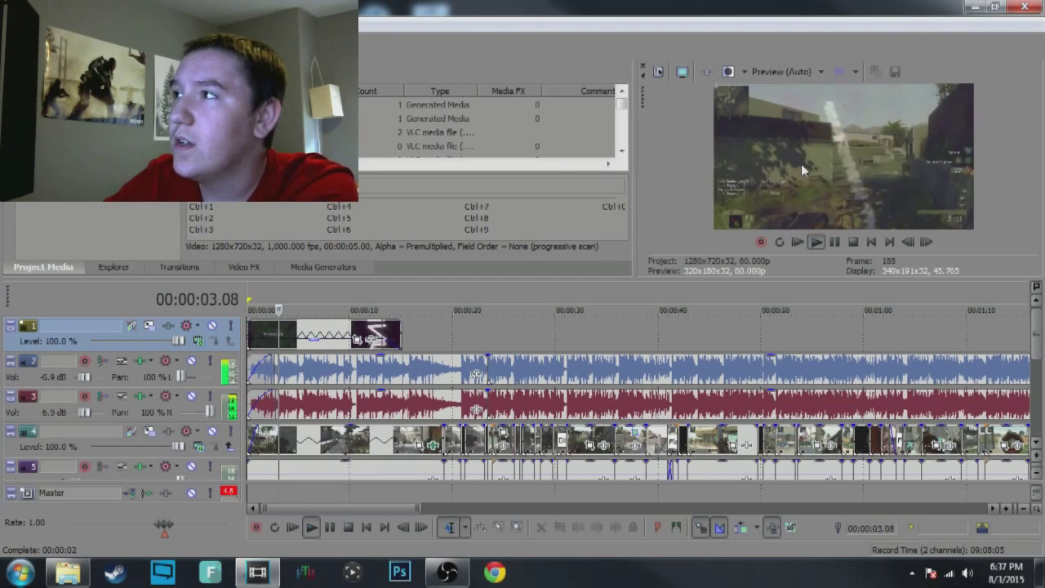
key(Return)
Step: Raise the opacity of the title clip on track 1 to full and preview it from 4 seconds
mouse_move(314, 341)
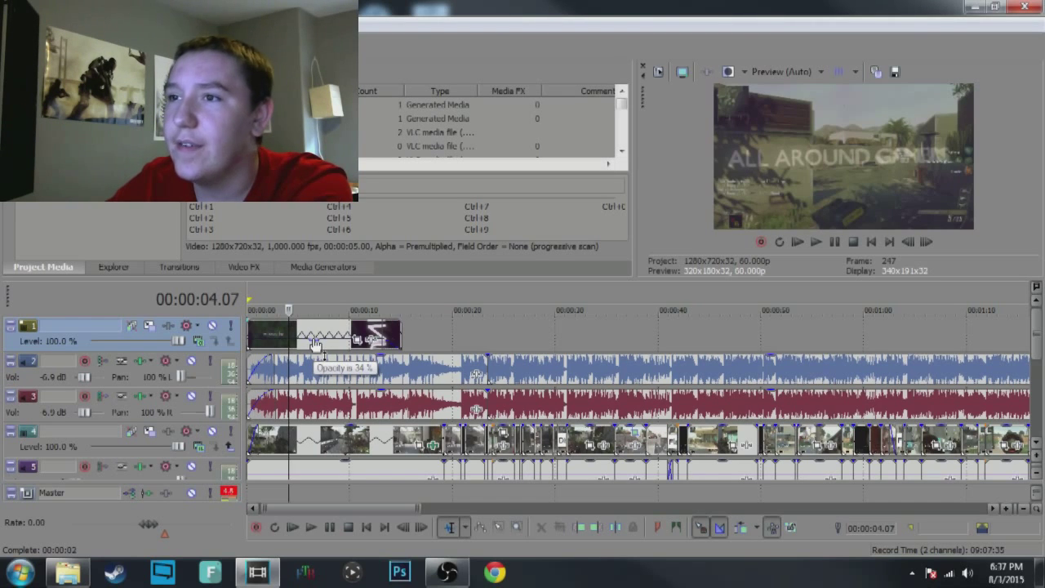
drag(316, 342, 311, 307)
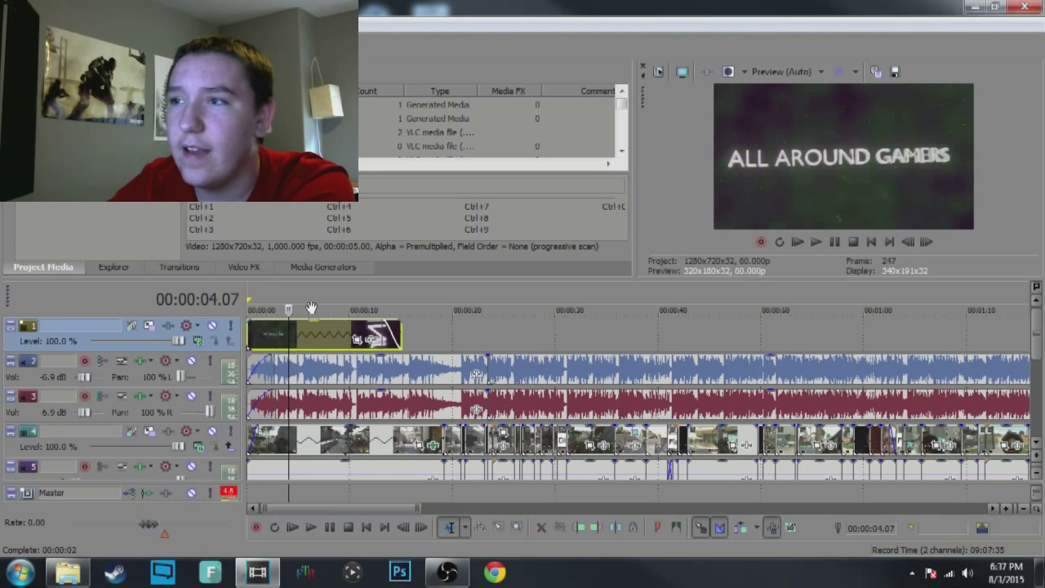
key(space)
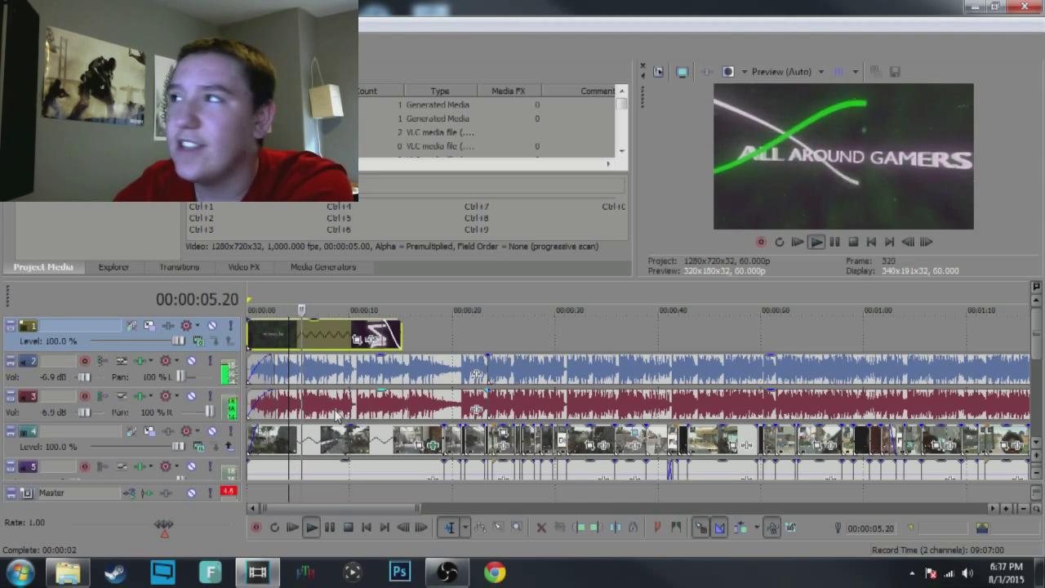
key(Return)
Step: Lower the opacity of the title clip on track 1 so the gameplay shows through, and play the result
drag(318, 326, 315, 338)
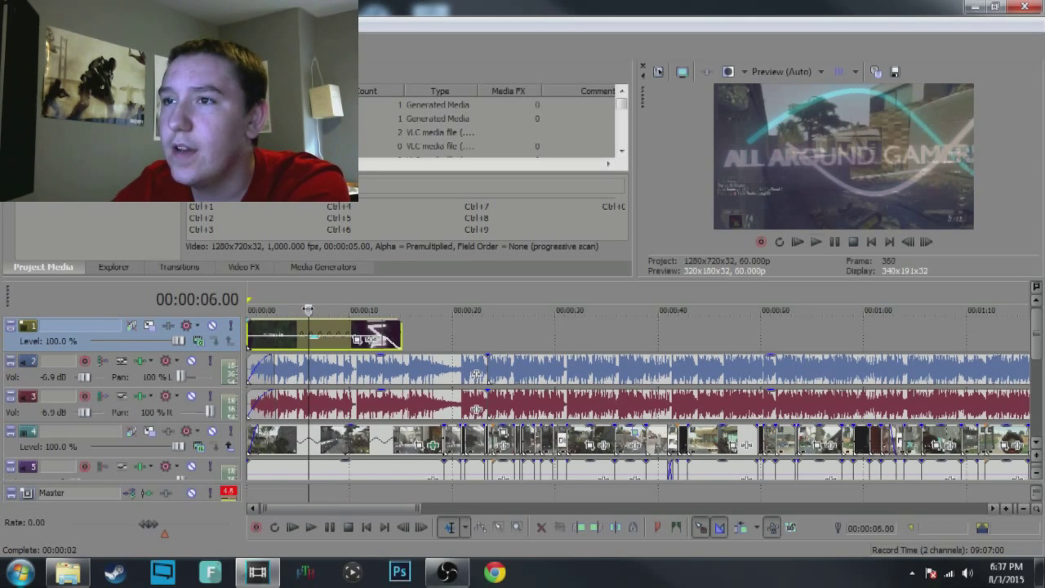
key(space)
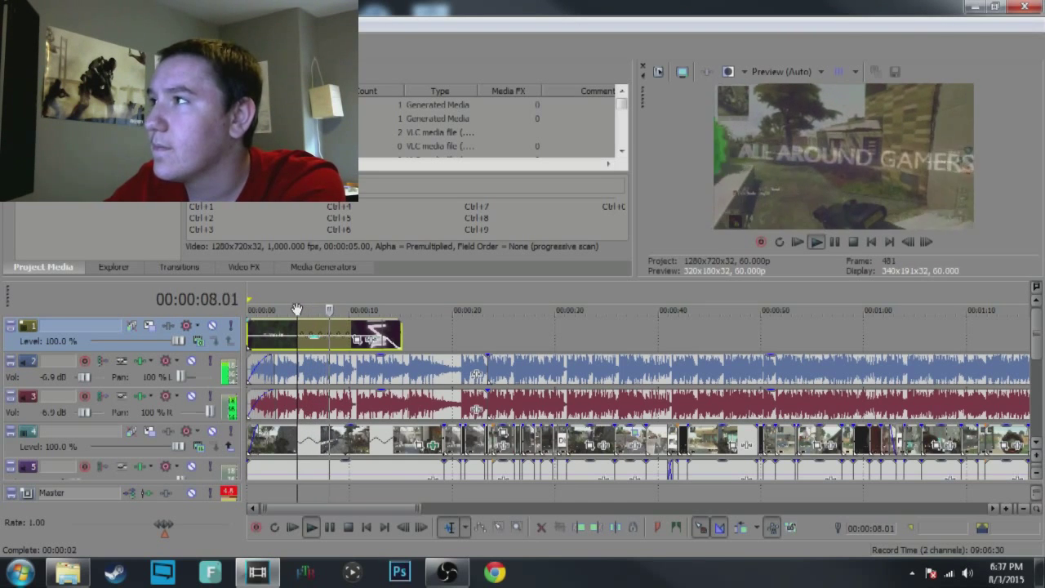
key(space)
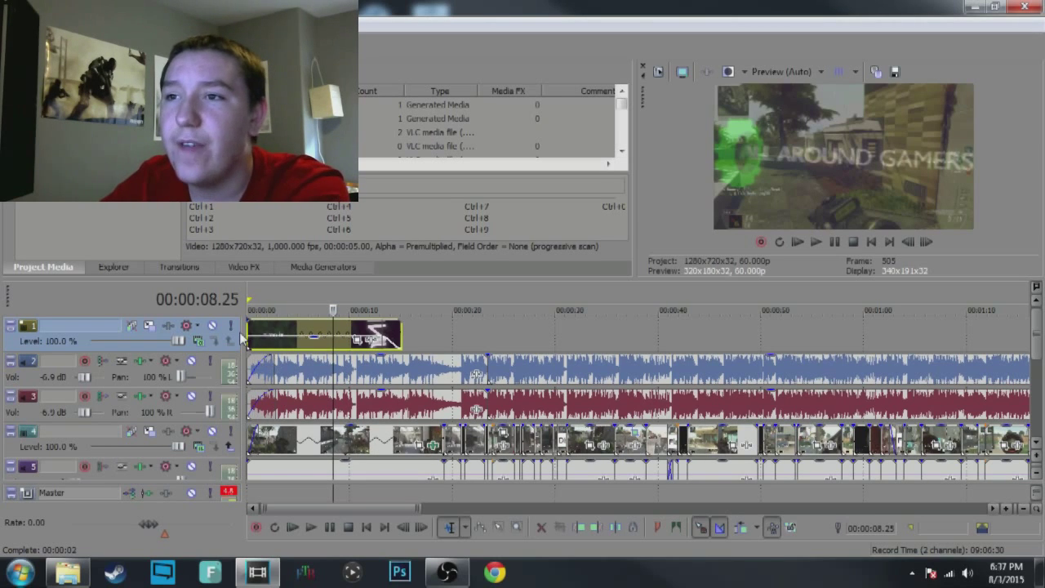
Step: Replay the opening from the start of the timeline, pausing once over the ALL AROUND GAMERS title, up to about 4 seconds
key(ctrl+Home)
key(space)
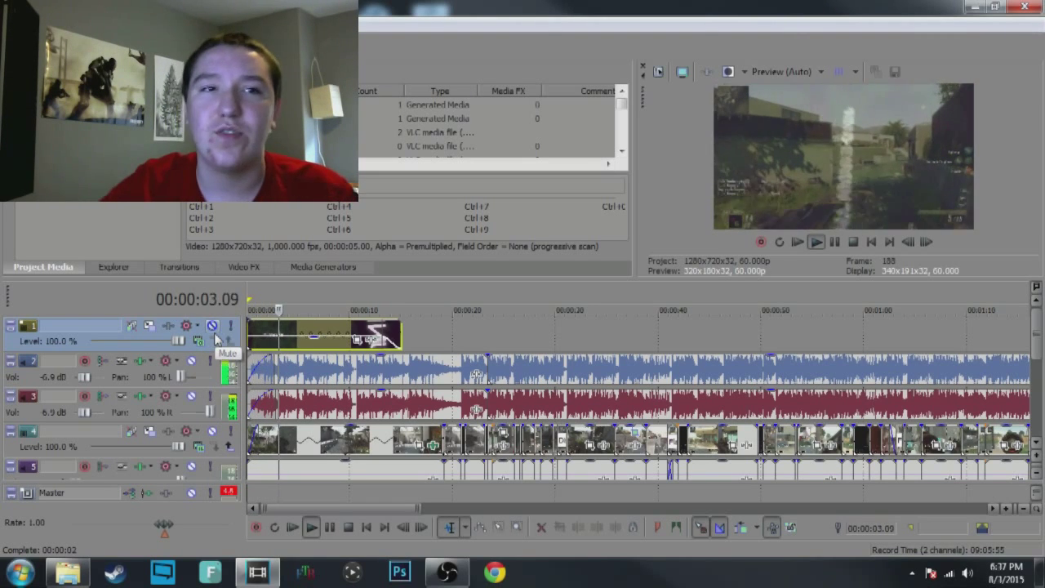
key(Return)
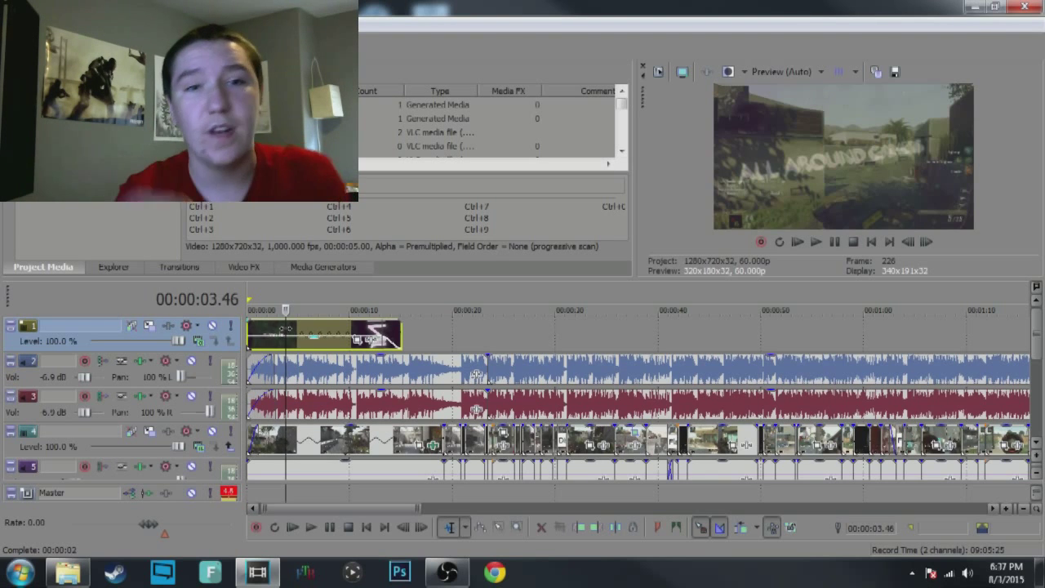
key(space)
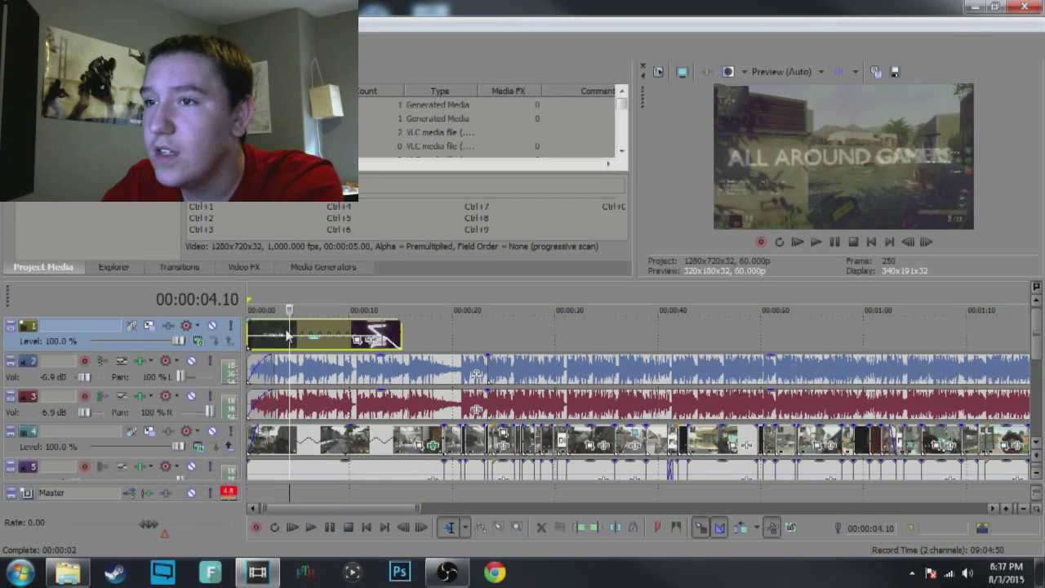
Step: Play the section from 19.11 seconds where the music kicks in over the short scope clip on track 4
drag(289, 329, 409, 329)
drag(417, 508, 317, 508)
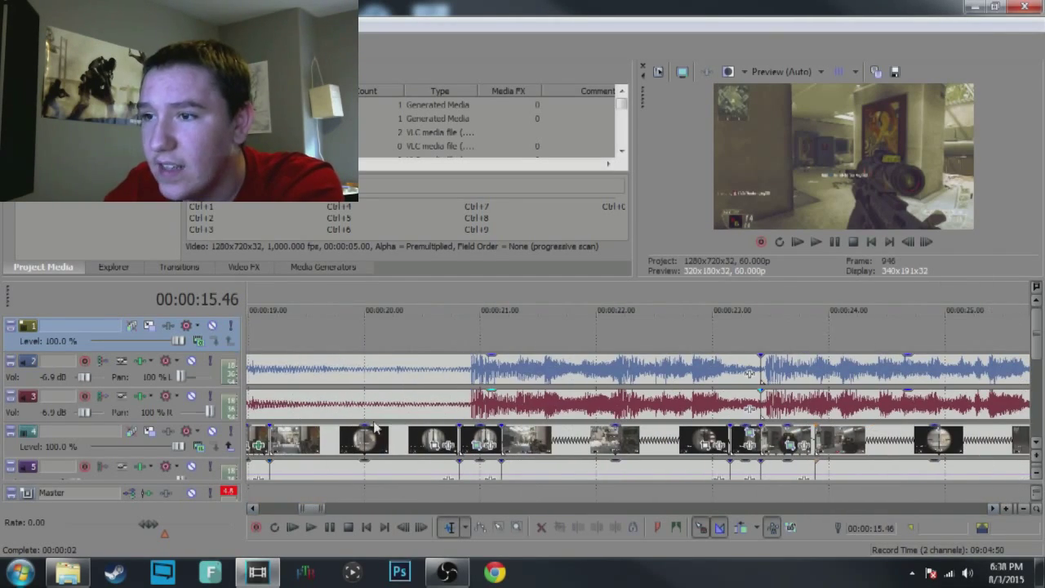
drag(1039, 463, 1036, 455)
click(1037, 459)
mouse_move(1038, 335)
mouse_down()
mouse_move(1037, 367)
mouse_move(1036, 355)
mouse_up()
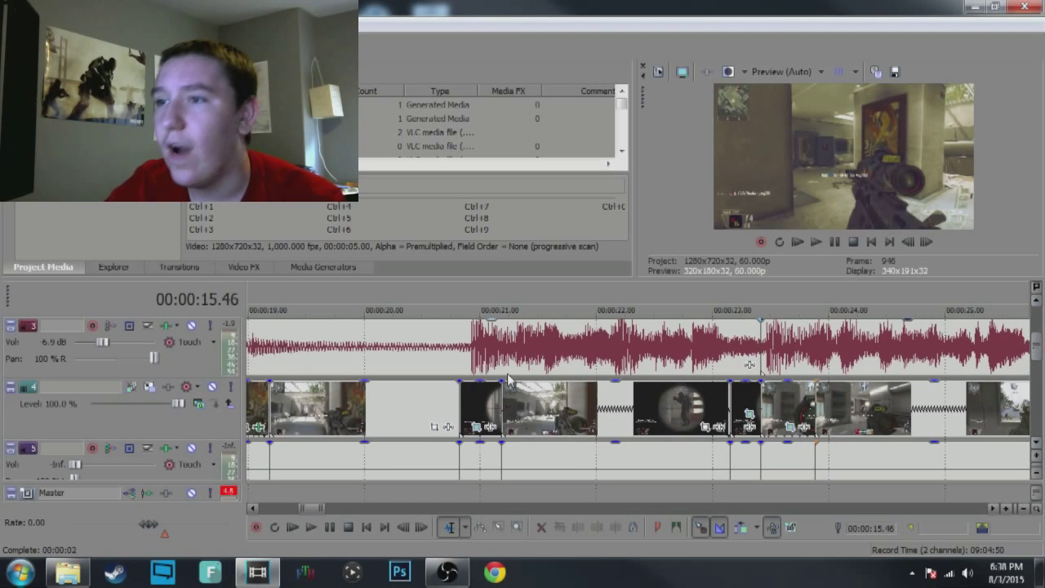
click(270, 339)
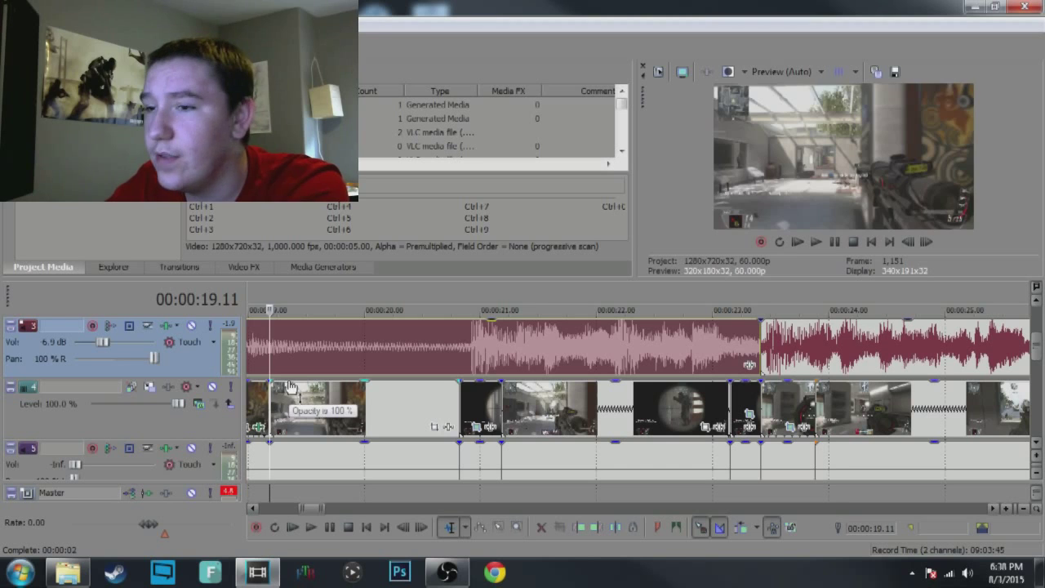
key(space)
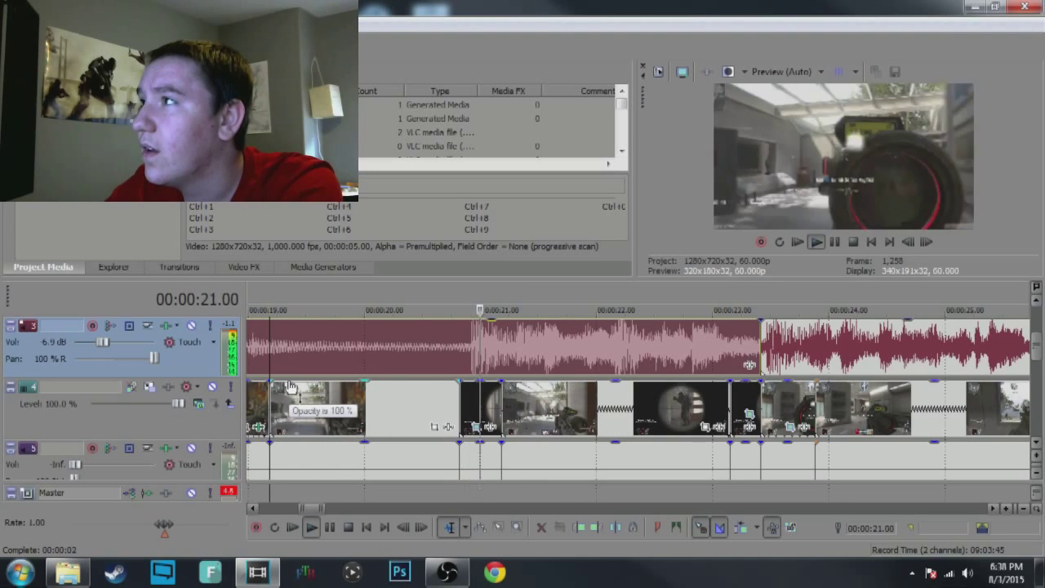
key(Return)
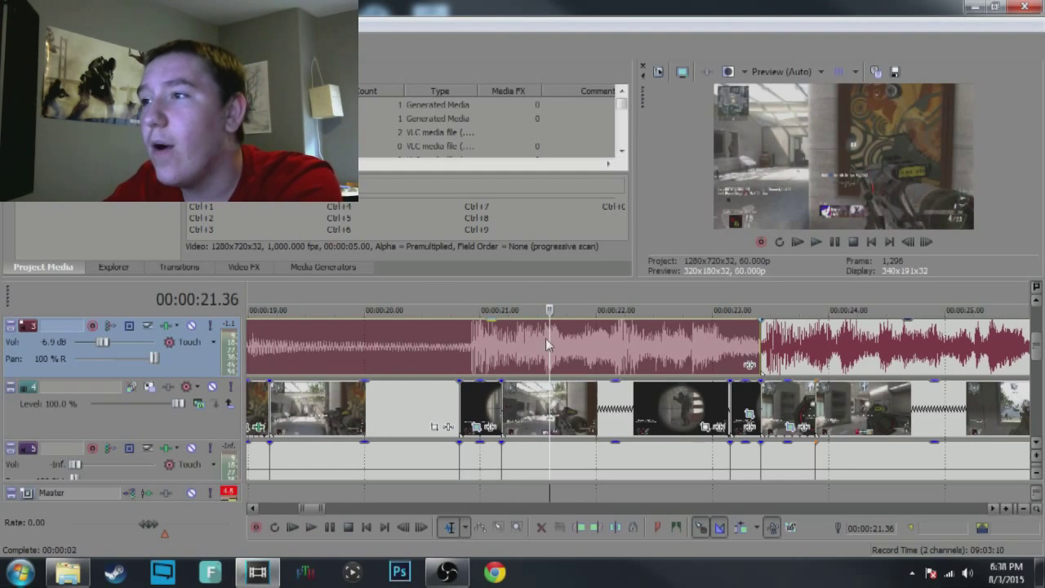
Step: Place the playback cursor at 20.49, where the short scope clip on track 4 starts just ahead of the beat
drag(549, 343, 467, 365)
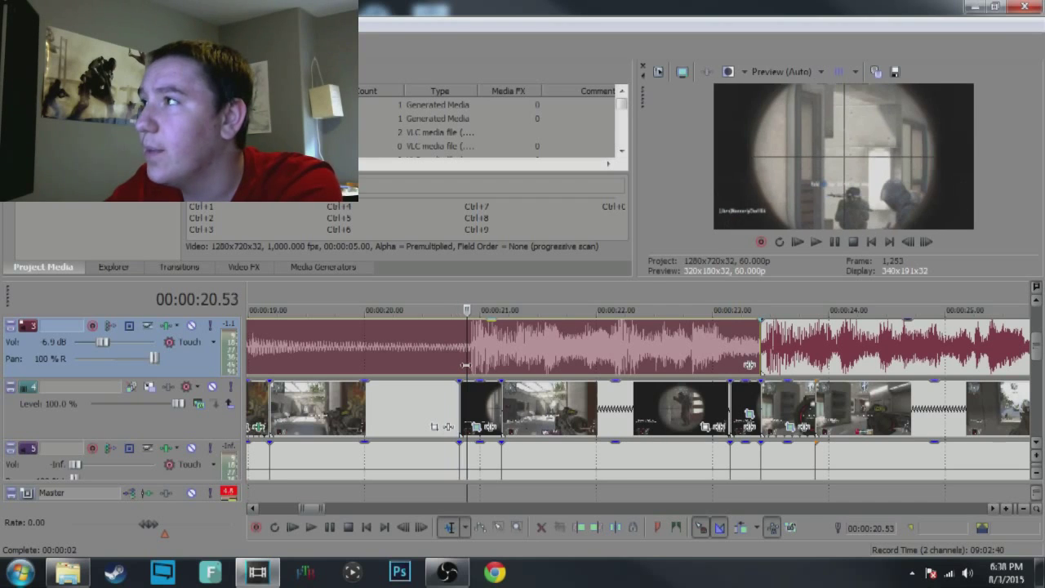
click(461, 365)
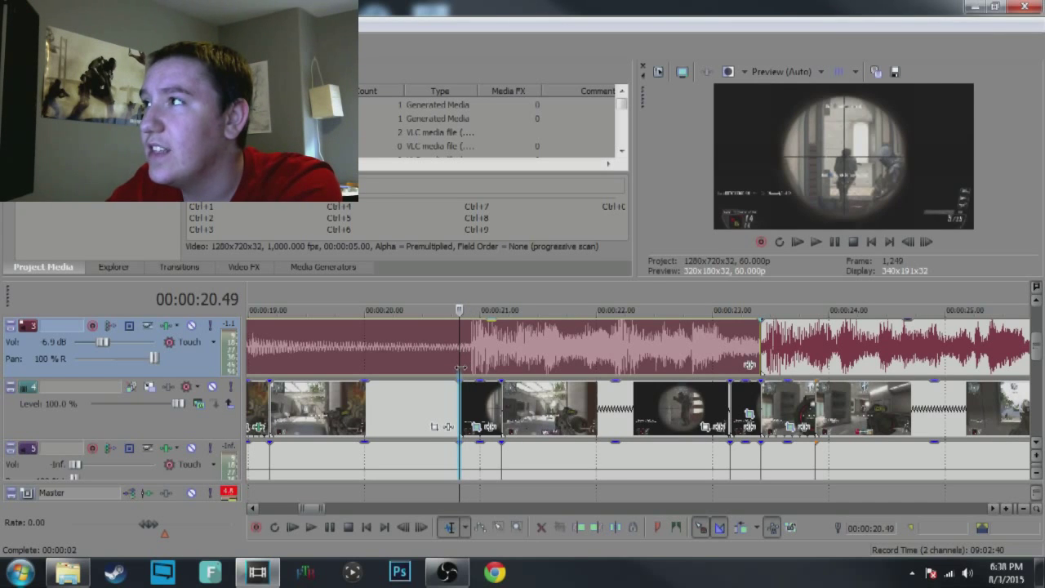
mouse_move(460, 367)
mouse_down()
mouse_move(487, 369)
mouse_move(459, 371)
mouse_up()
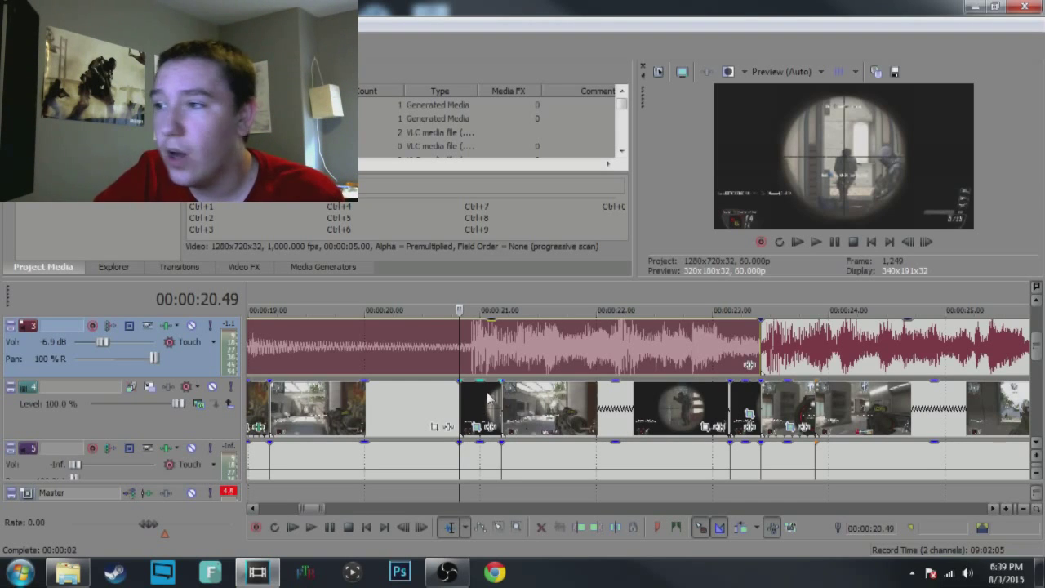
drag(320, 508, 335, 508)
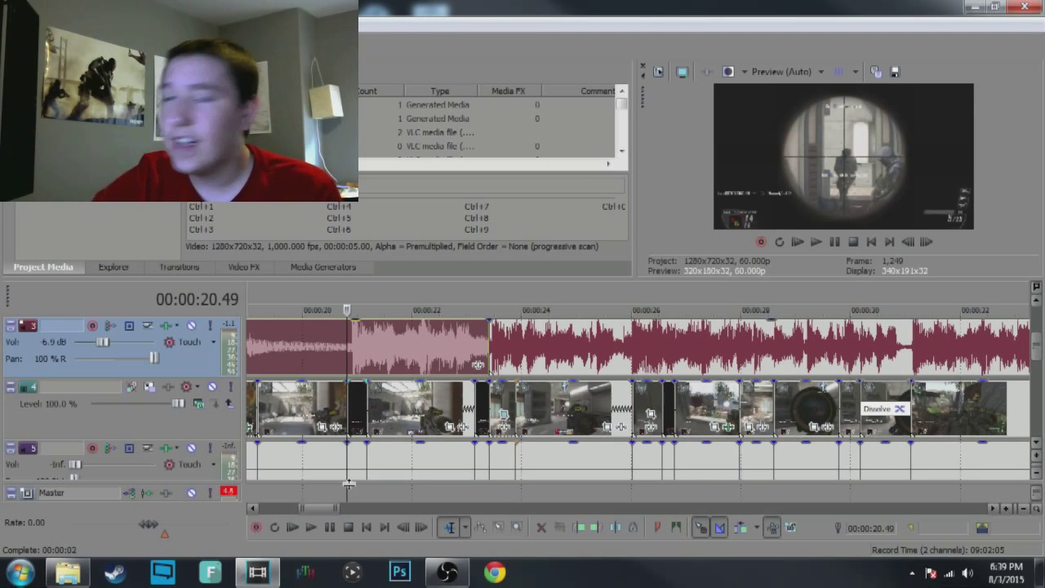
Step: Open the Video Event Pan/Crop settings of the short scope clip at 20.49 on track 4
key(ctrl+z)
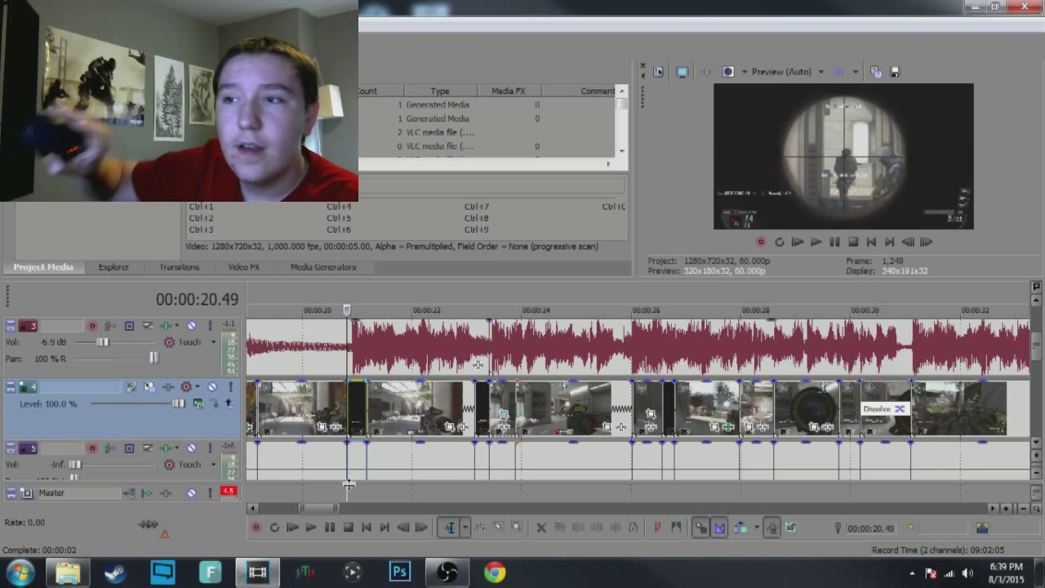
right_click(353, 420)
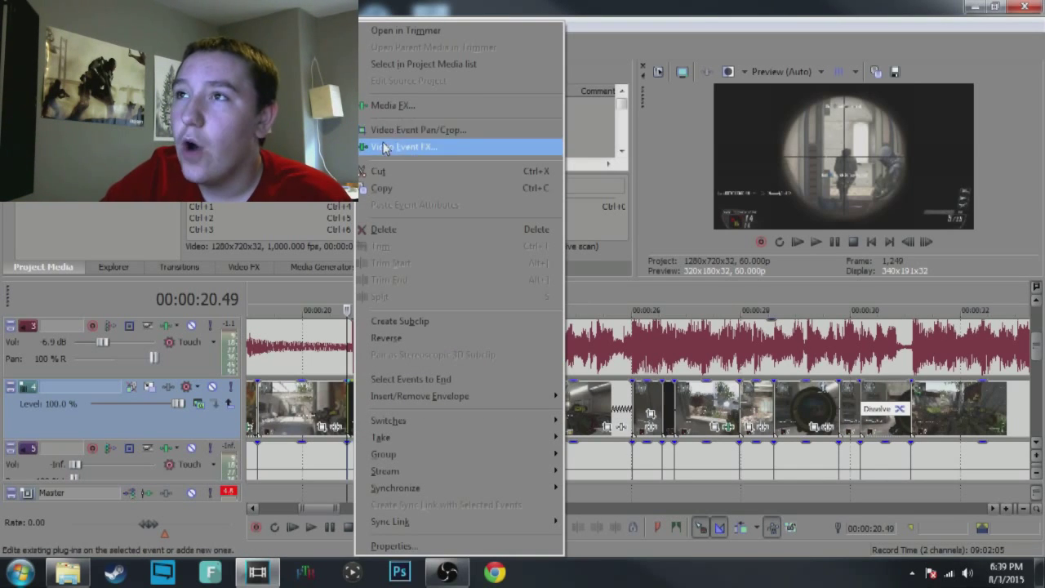
click(441, 130)
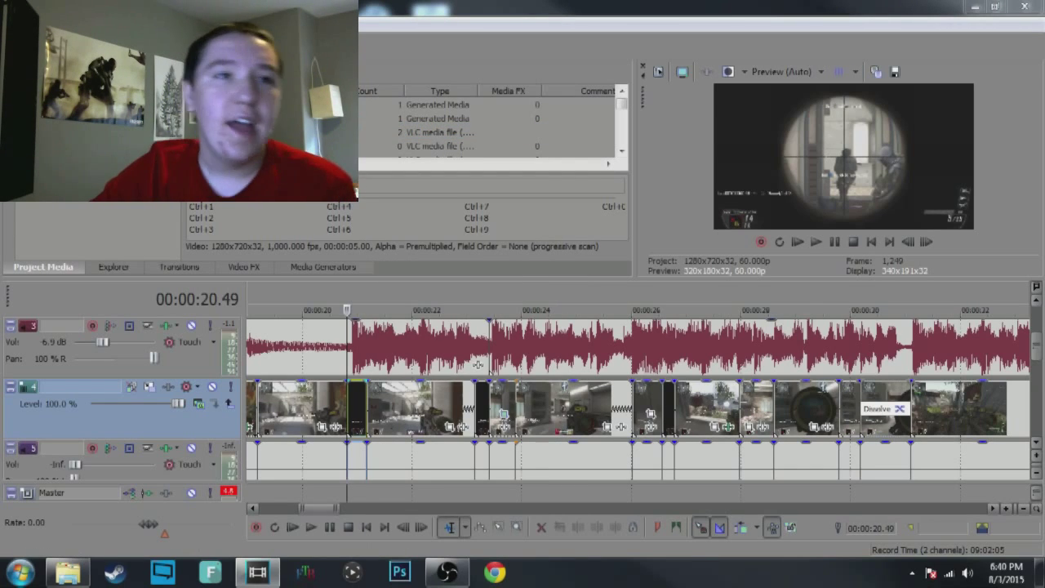
drag(557, 57, 269, 40)
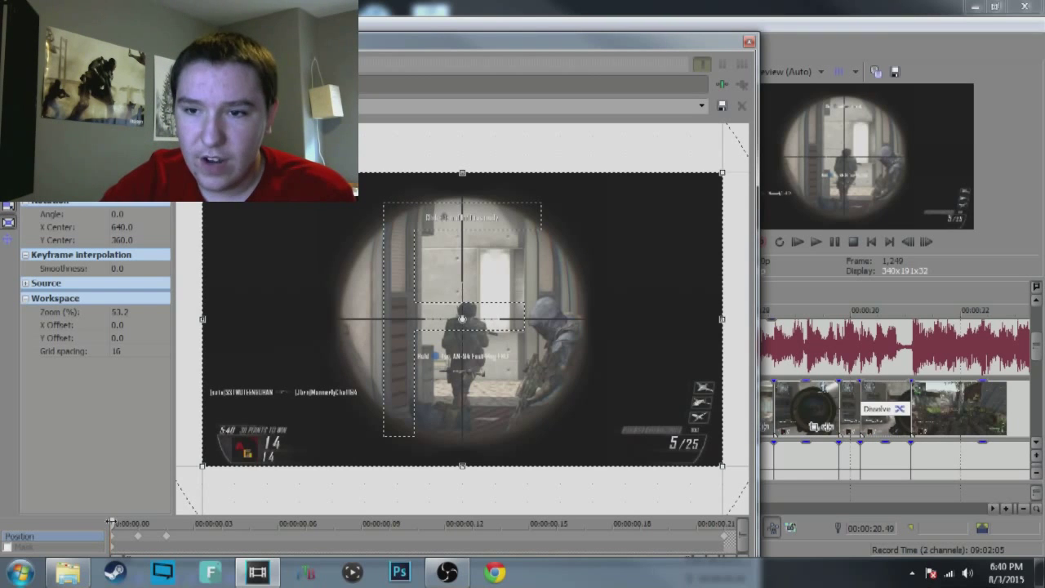
Step: Step through the position keyframes of the scope clip, from the start to the last one, to examine the crop frame
drag(120, 521, 82, 517)
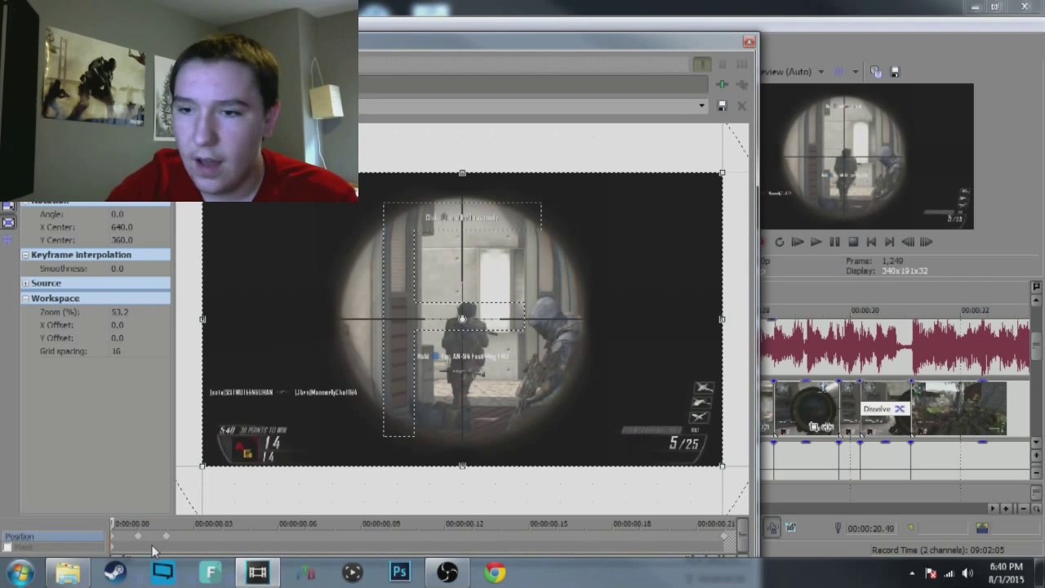
drag(112, 522, 136, 522)
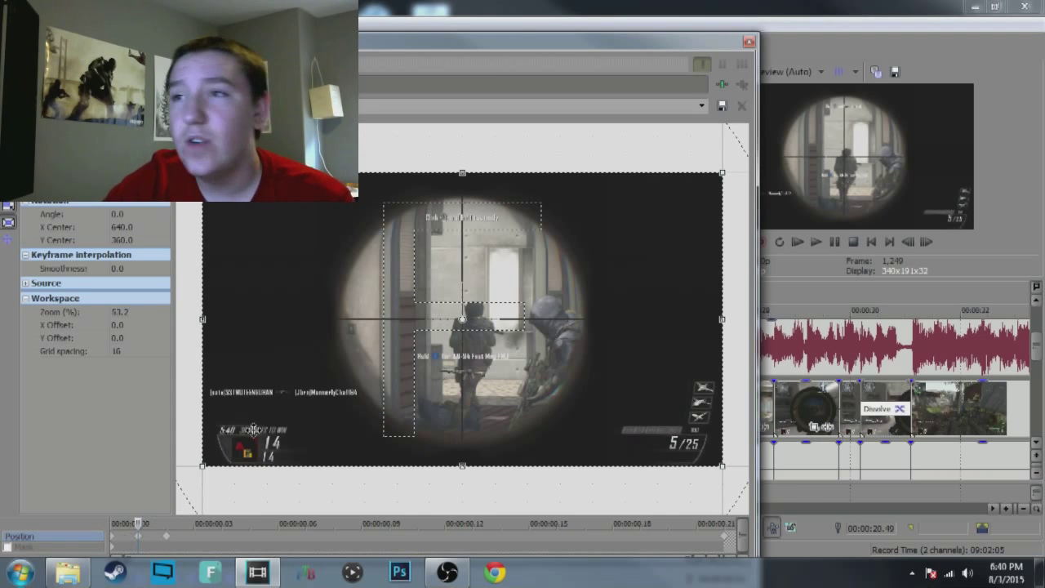
click(167, 524)
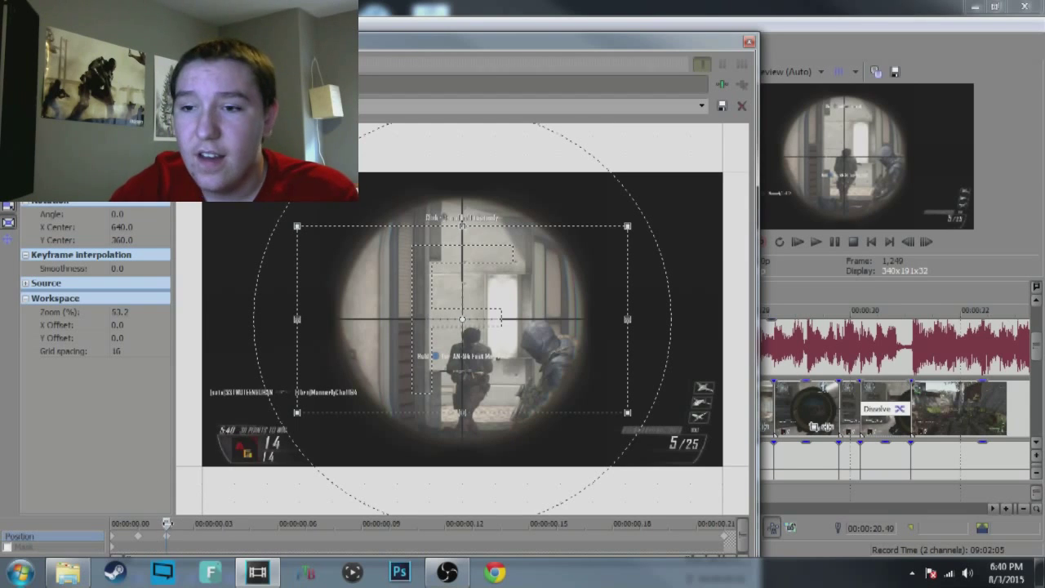
drag(180, 523, 718, 517)
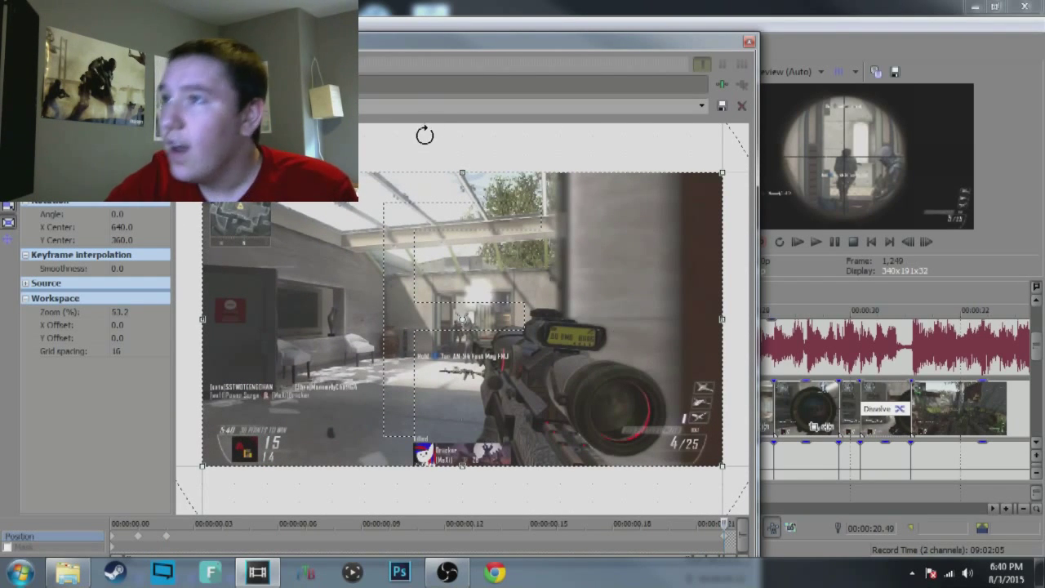
Step: Rotate the crop frame to -11.0 degrees at the third position keyframe and close the Pan/Crop settings
click(166, 539)
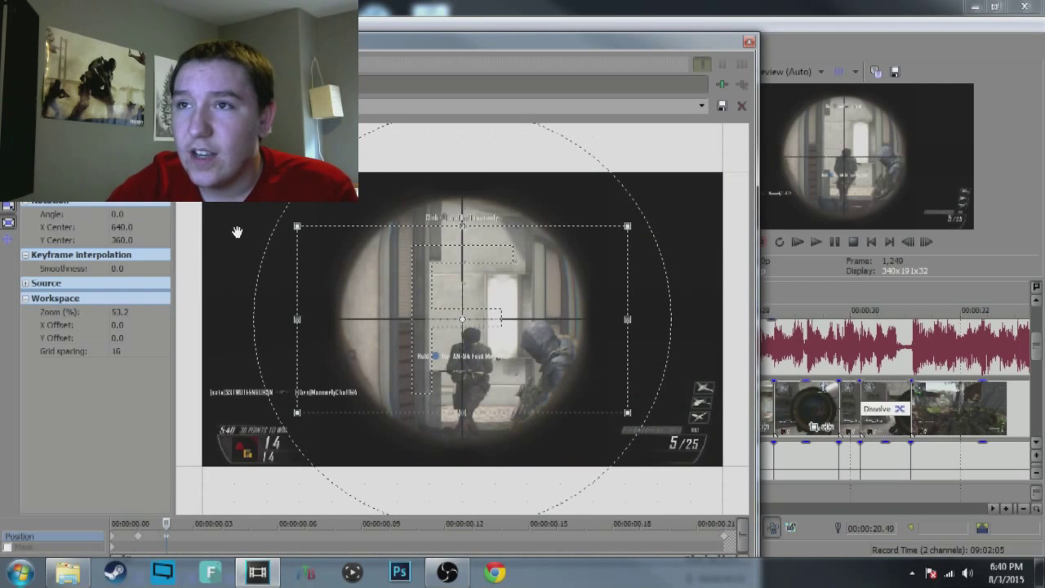
drag(295, 204, 267, 233)
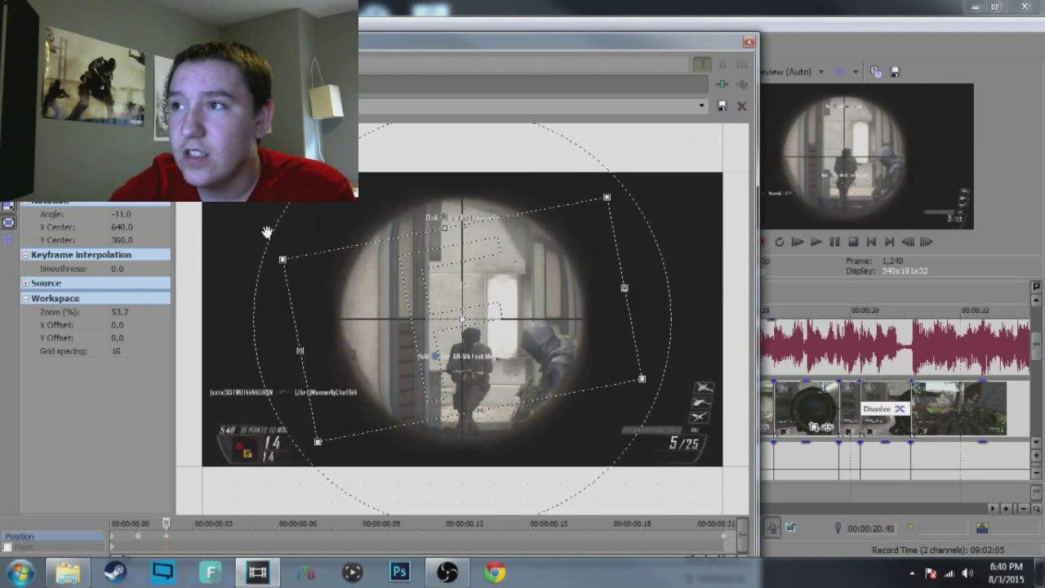
click(749, 42)
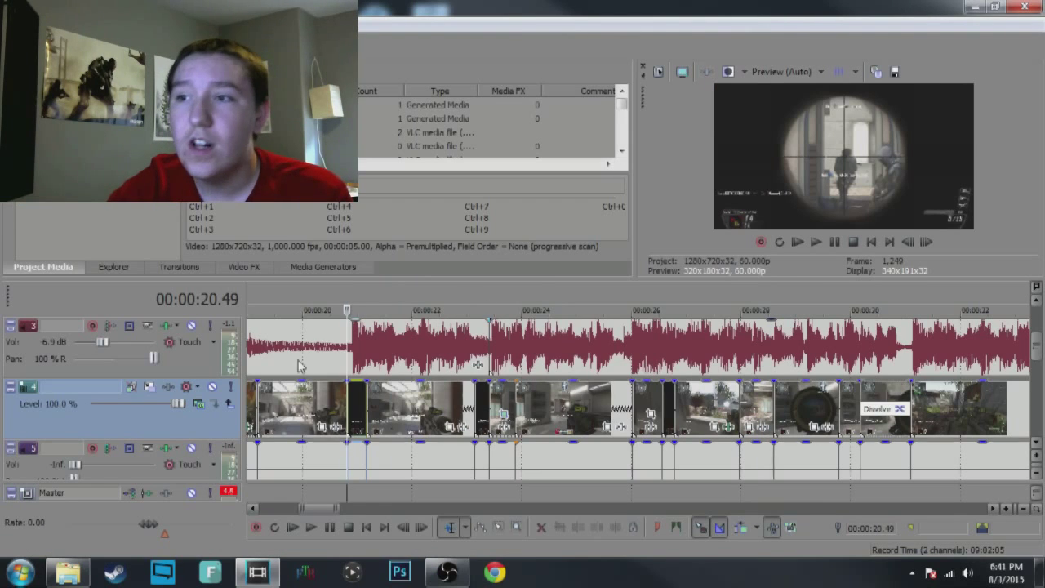
Step: Play the tilted scope clip from 20.29, then again from its start at 20.49
click(329, 335)
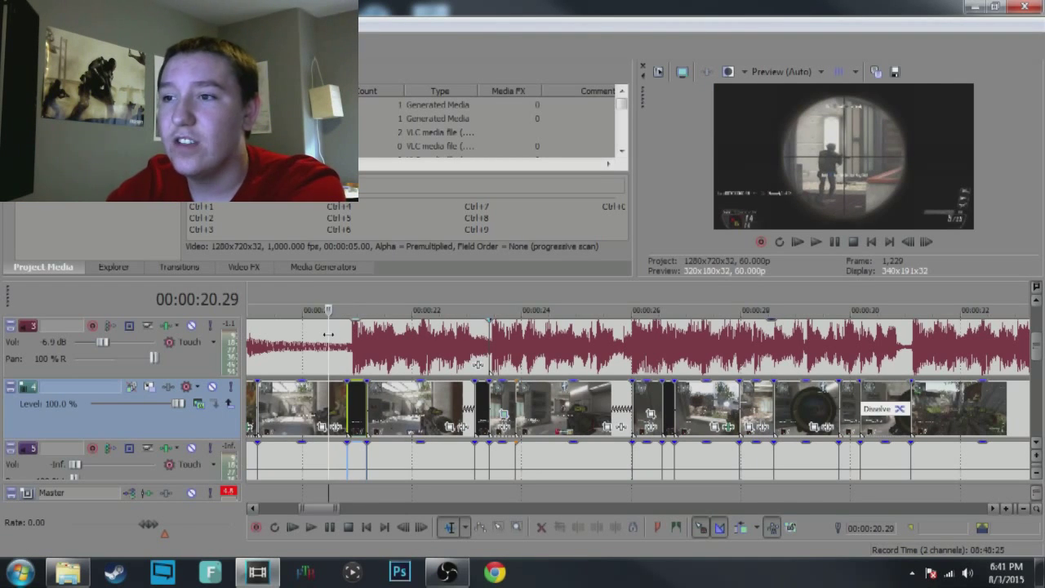
key(space)
key(Return)
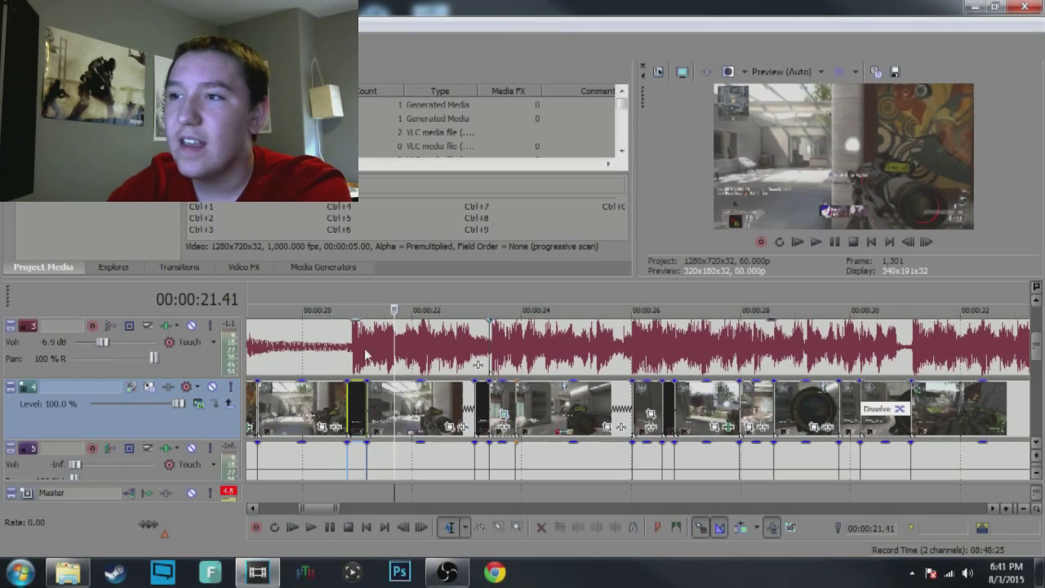
drag(396, 338, 347, 338)
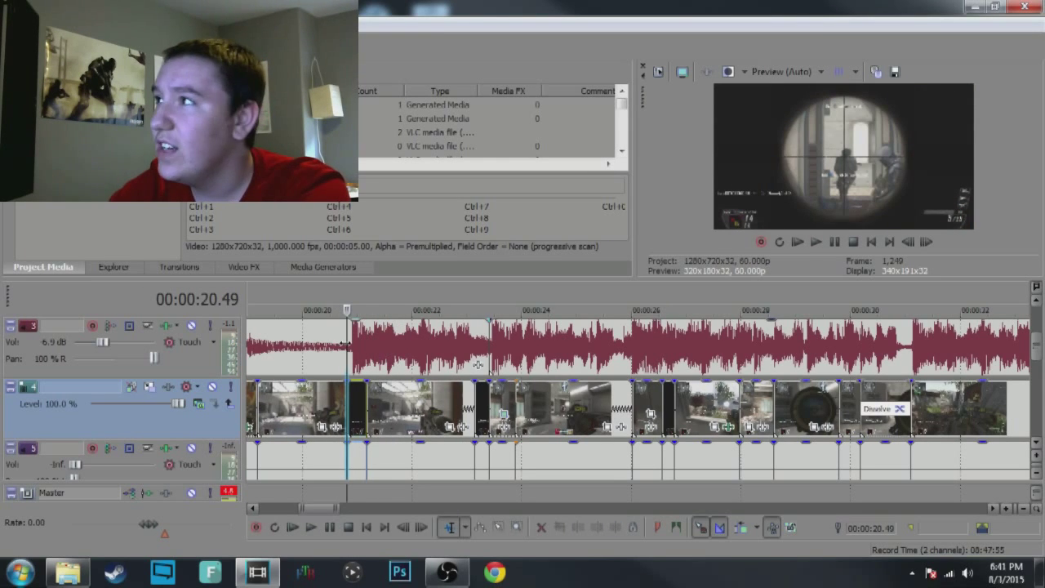
key(space)
key(Return)
Step: Shift the gameplay clip following the short scope clip 1.59 later on track 4 and extend the scope clip's end by 0.41
click(392, 408)
key(Delete)
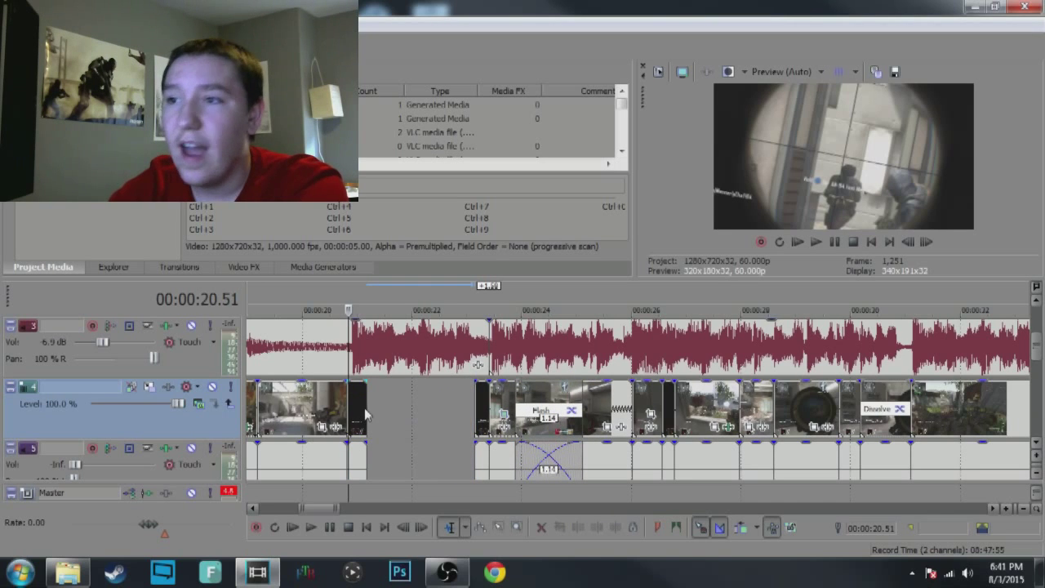
drag(365, 407, 404, 406)
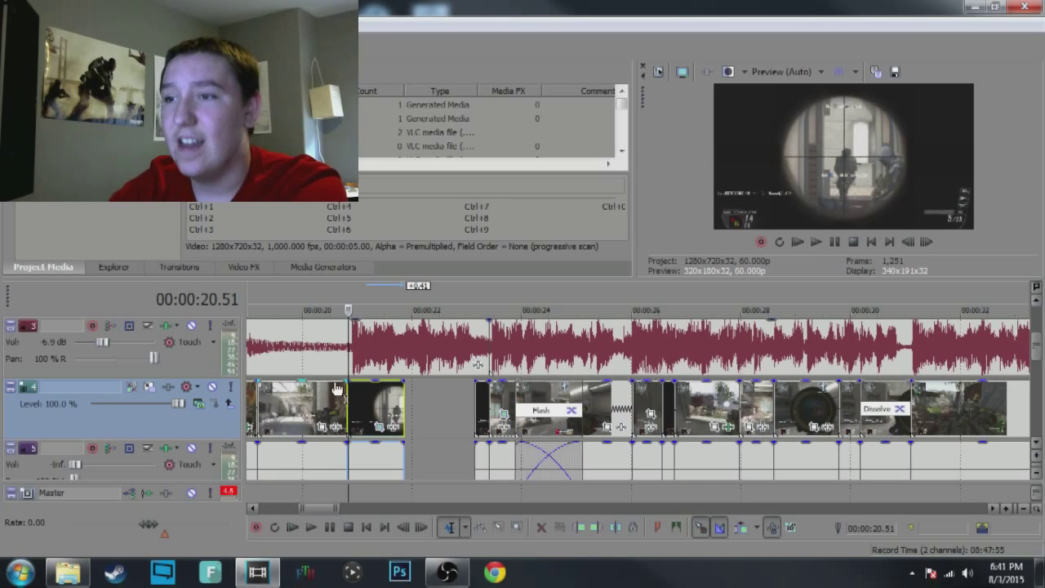
Step: Play the extended scope clip, return to 20.49 and advance frame by frame, ending at 21.52 where the clip stops
key(space)
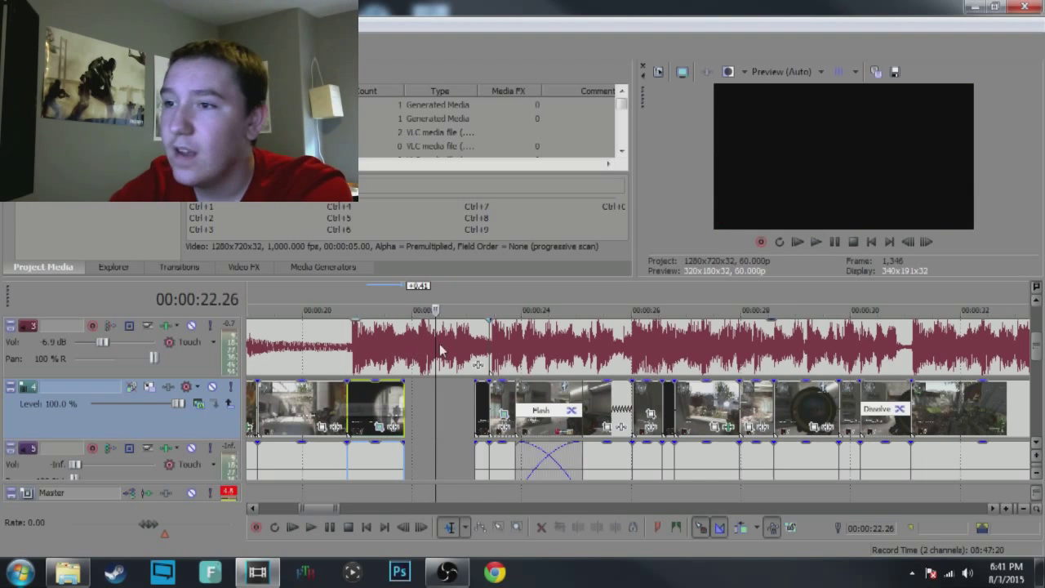
key(space)
click(347, 365)
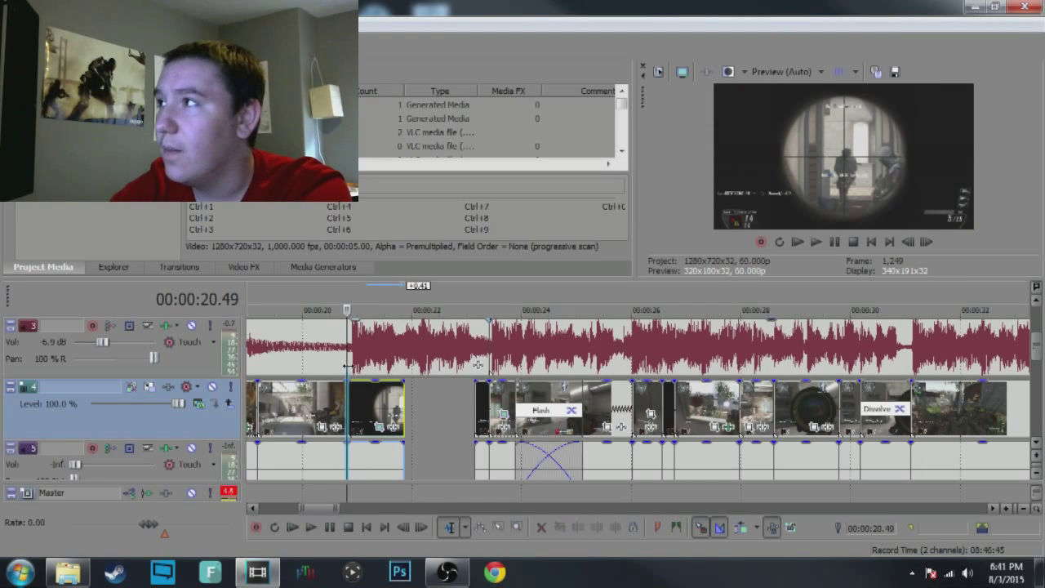
key(Right)
key(Right)
key(Right)
key(Right)
key(Right)
key(Right)
key(Right)
key(Right)
key(Right)
key(Right)
key(Right)
key(Right)
key(Right)
key(Right)
key(Right)
key(Right)
key(Right)
key(Right)
drag(363, 369, 401, 373)
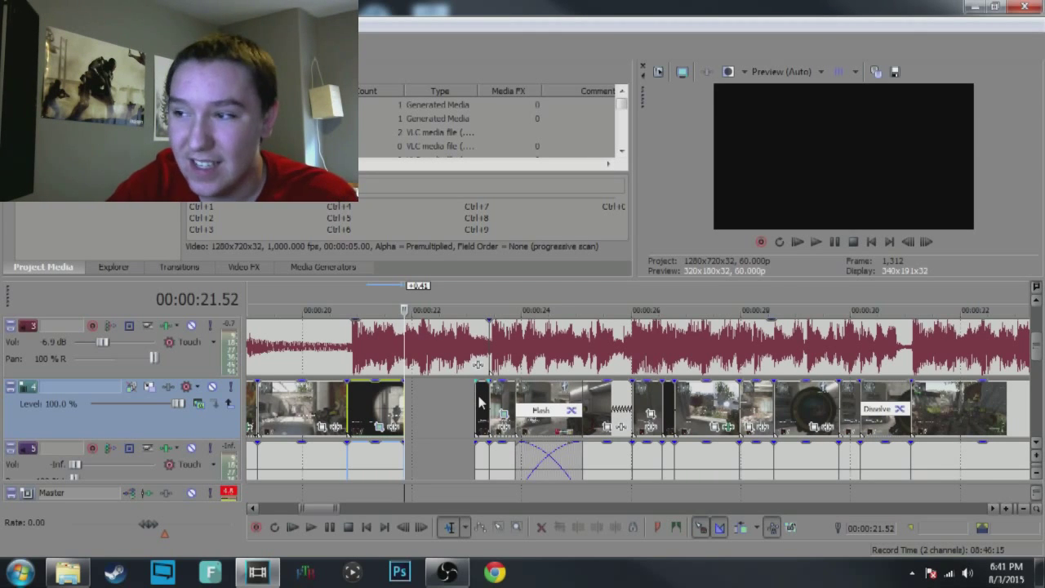
Step: Move the gameplay clip 2.52 earlier so it overlaps the scope clip with a 0.51 crossfade, and play the following section
drag(558, 398, 392, 412)
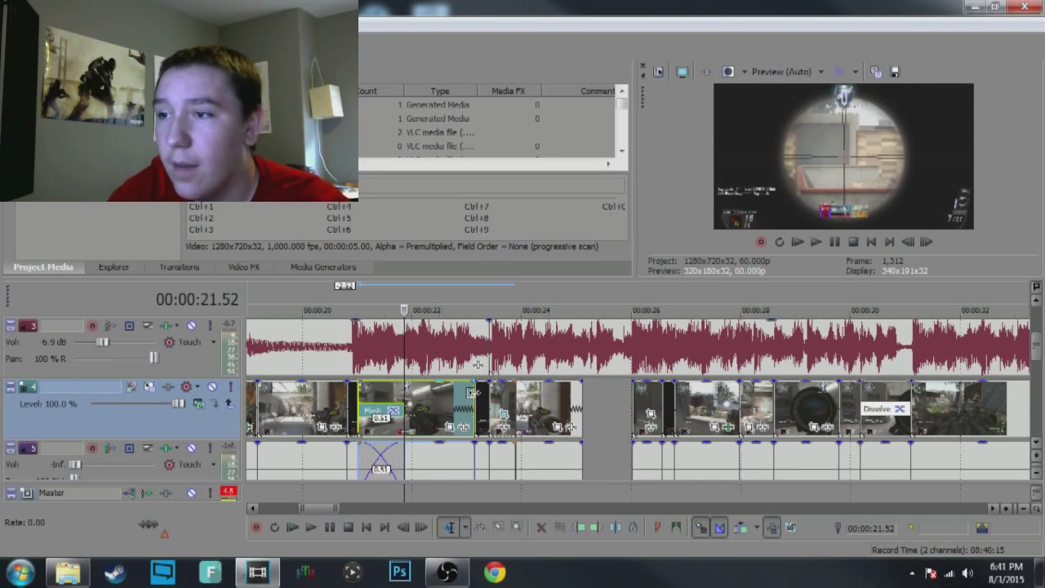
key(space)
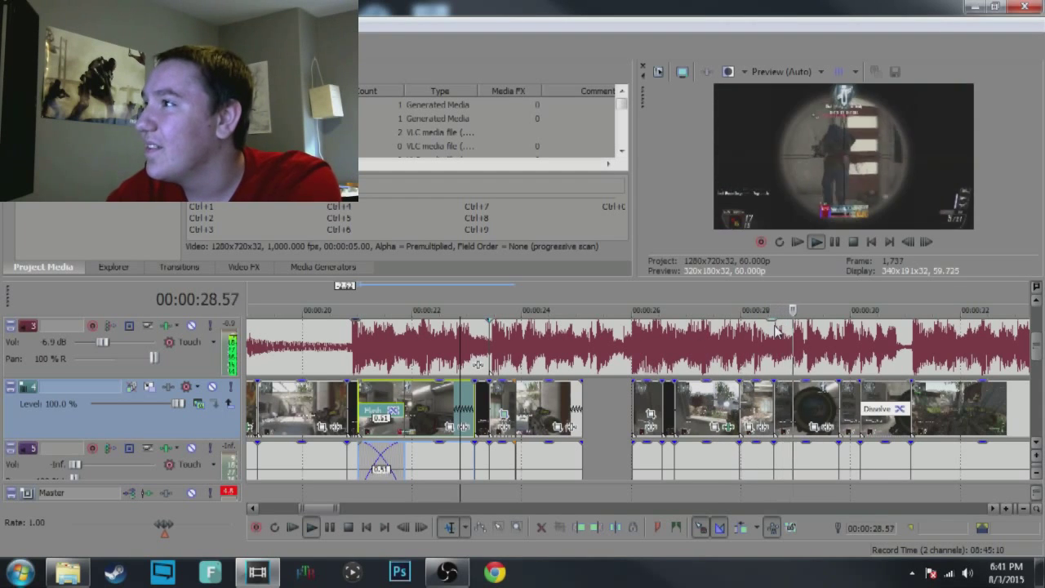
key(Return)
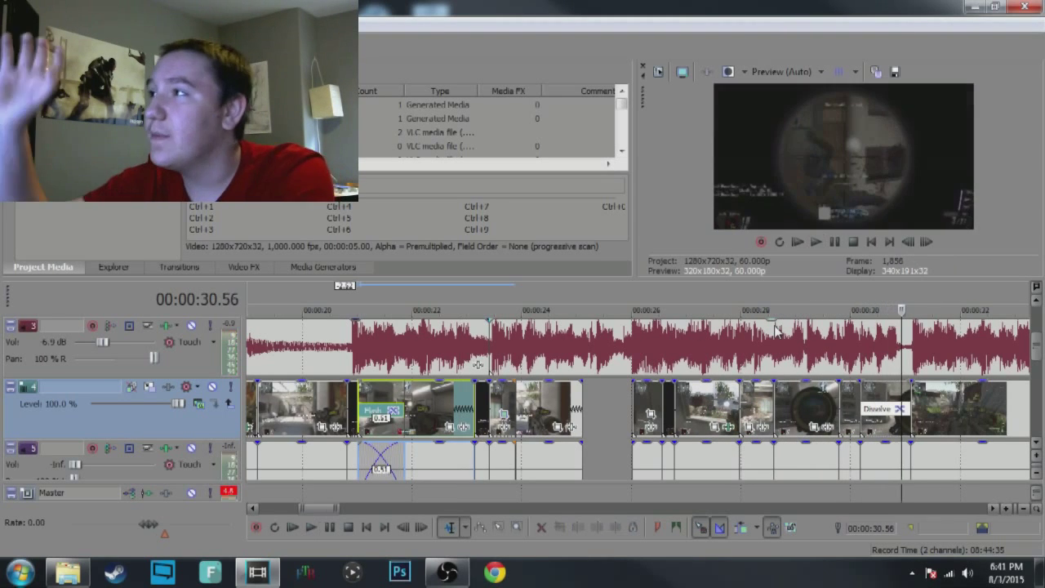
Step: Replay the blurred transition just before 30 seconds on track 4, stopping at 30.04
click(886, 349)
click(839, 361)
key(space)
key(space)
key(Return)
key(Return)
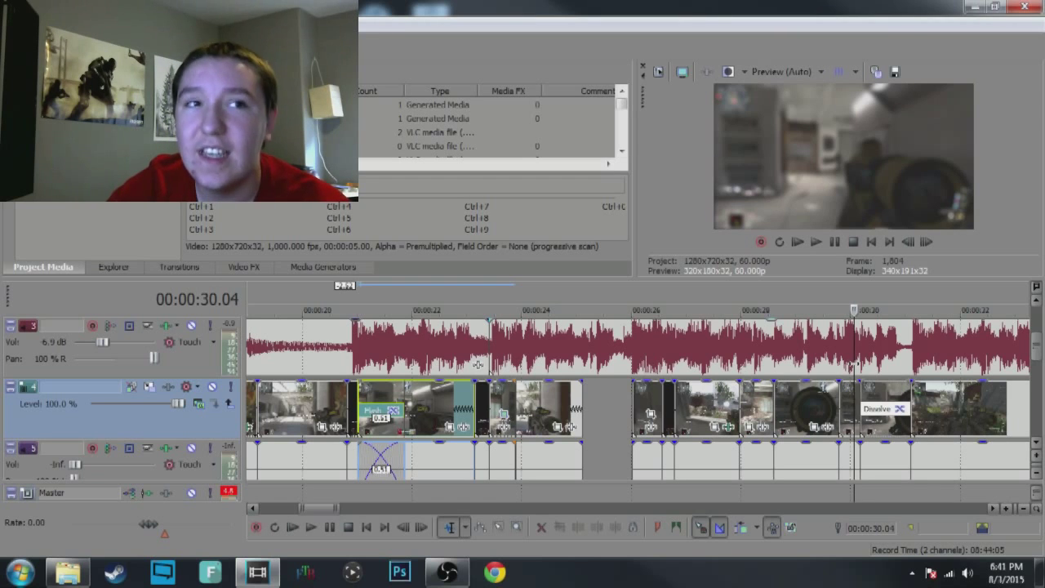
Step: Find the Sony Defocus effect among the video effects and display its presets
click(244, 268)
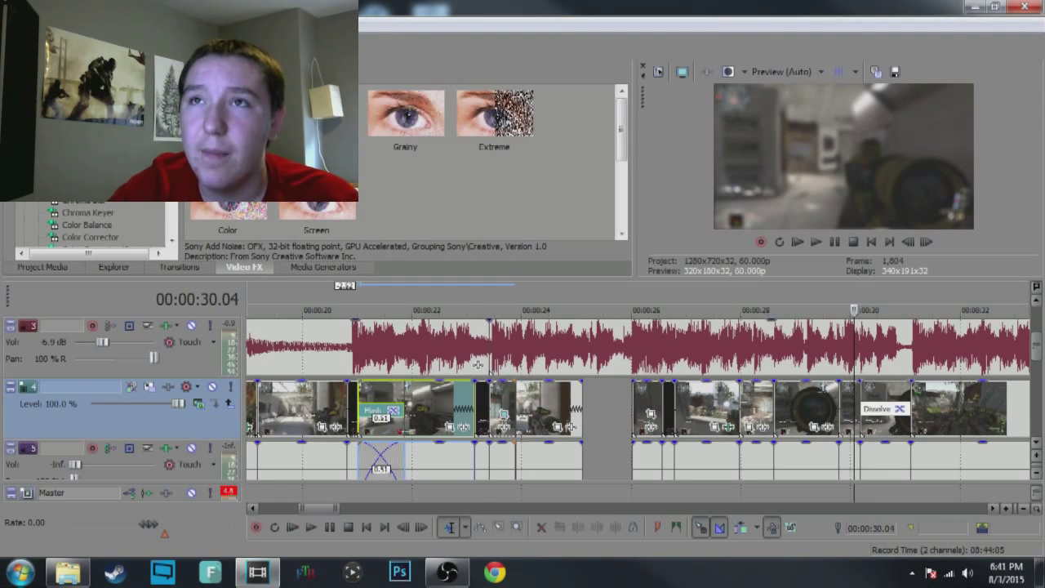
scroll(89, 225, down, 2)
scroll(90, 224, down, 1)
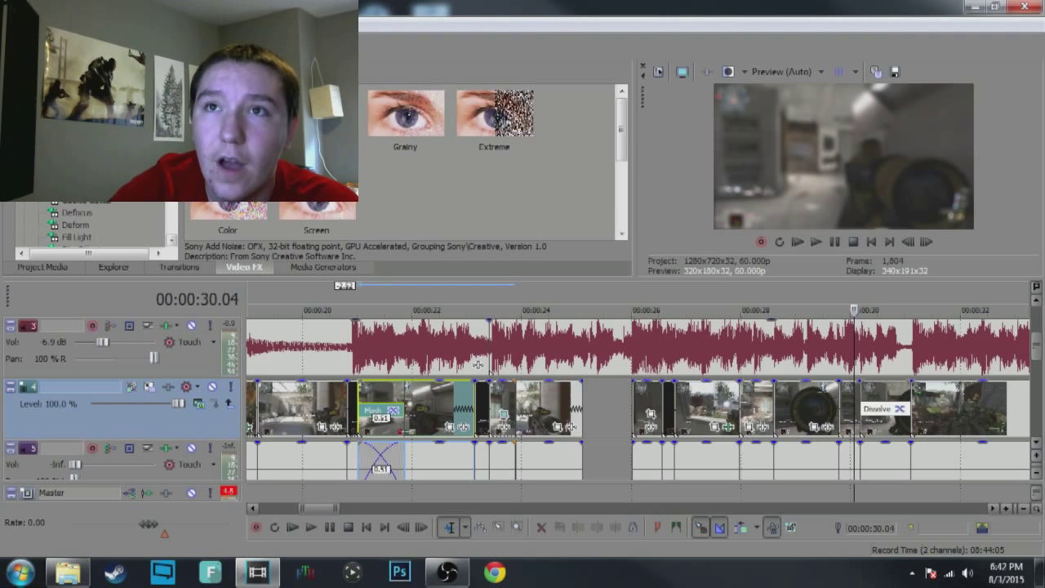
click(78, 214)
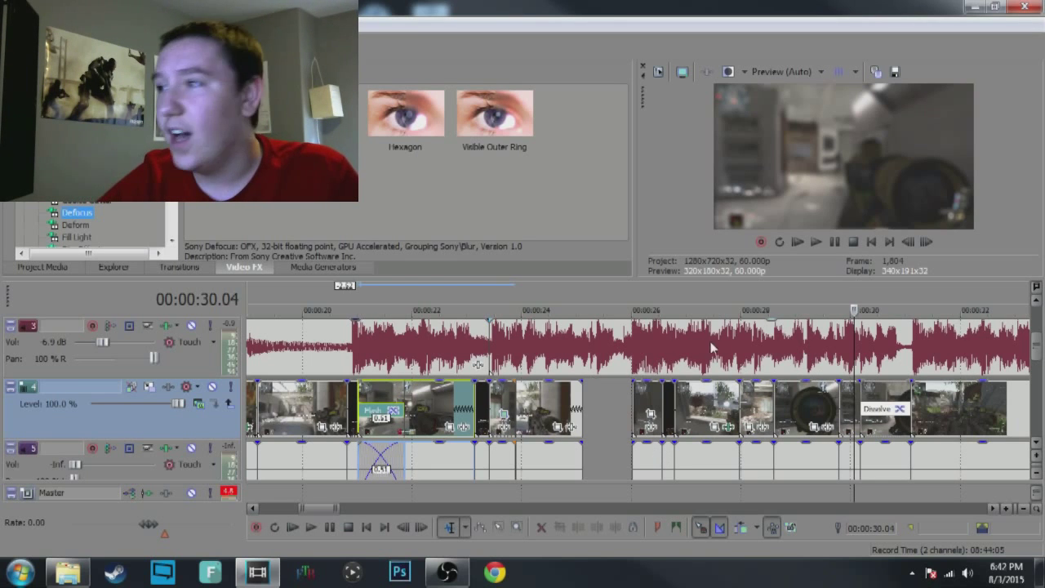
scroll(720, 343, down, 10)
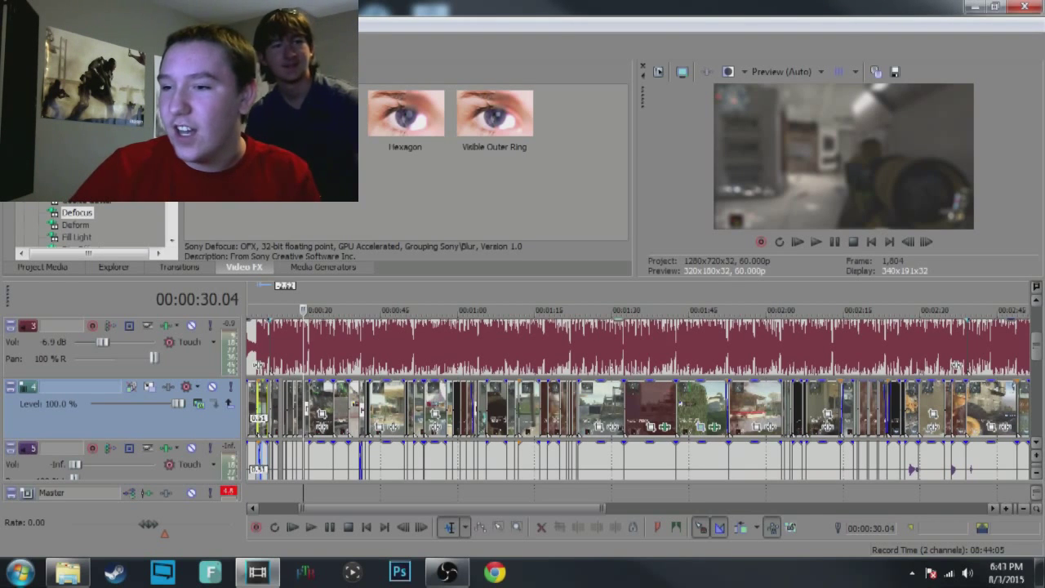
drag(348, 512, 247, 494)
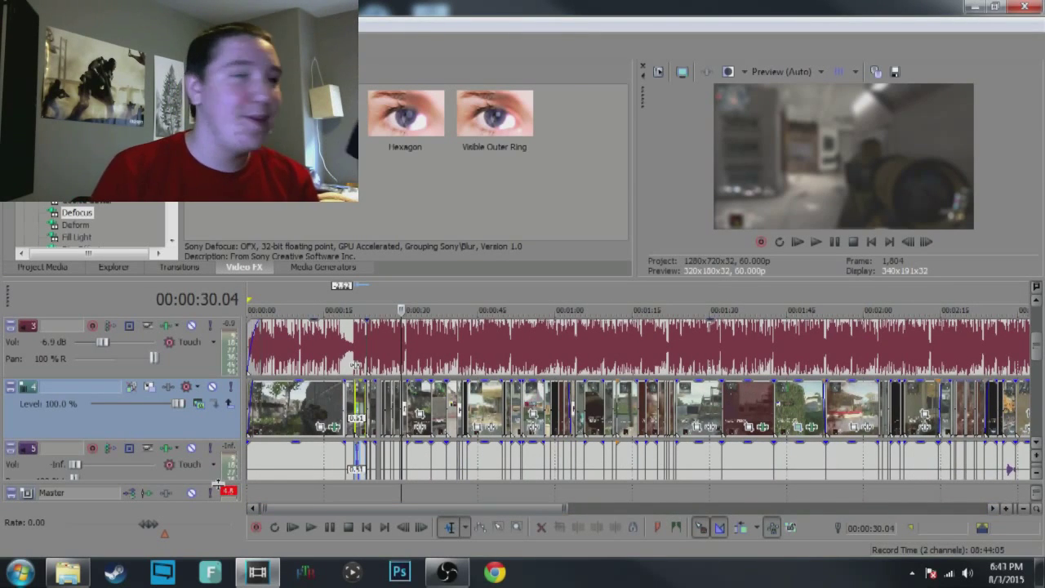